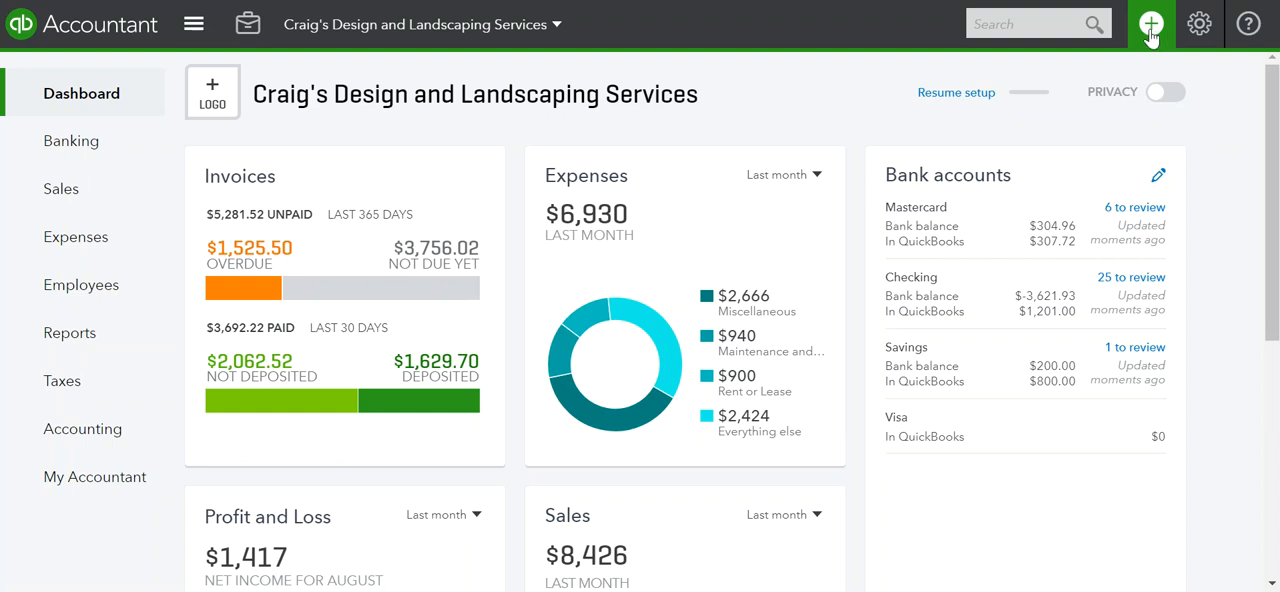
Create a new invoice for the customer Cool Cars
left_click(1150, 33)
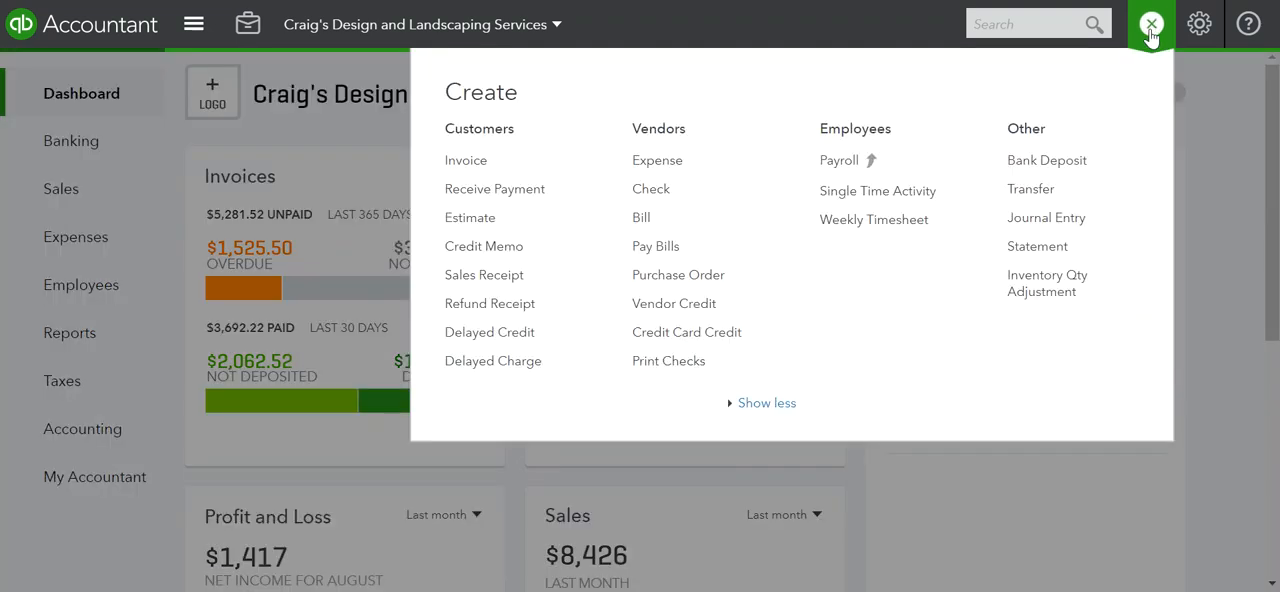
left_click(466, 170)
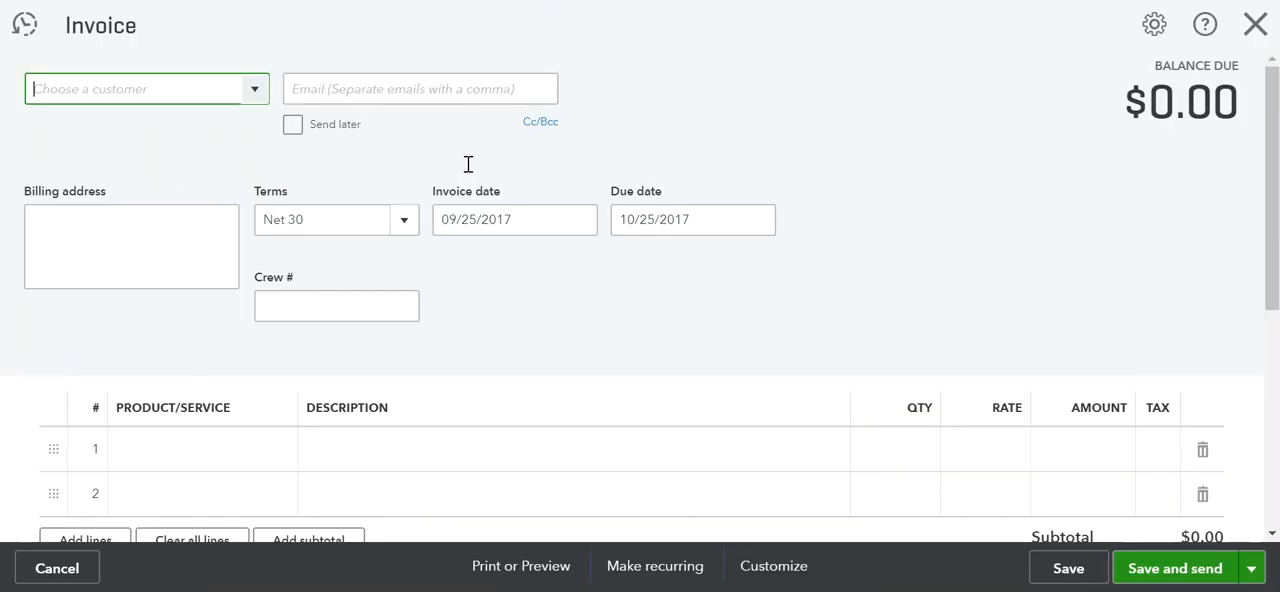
left_click(251, 91)
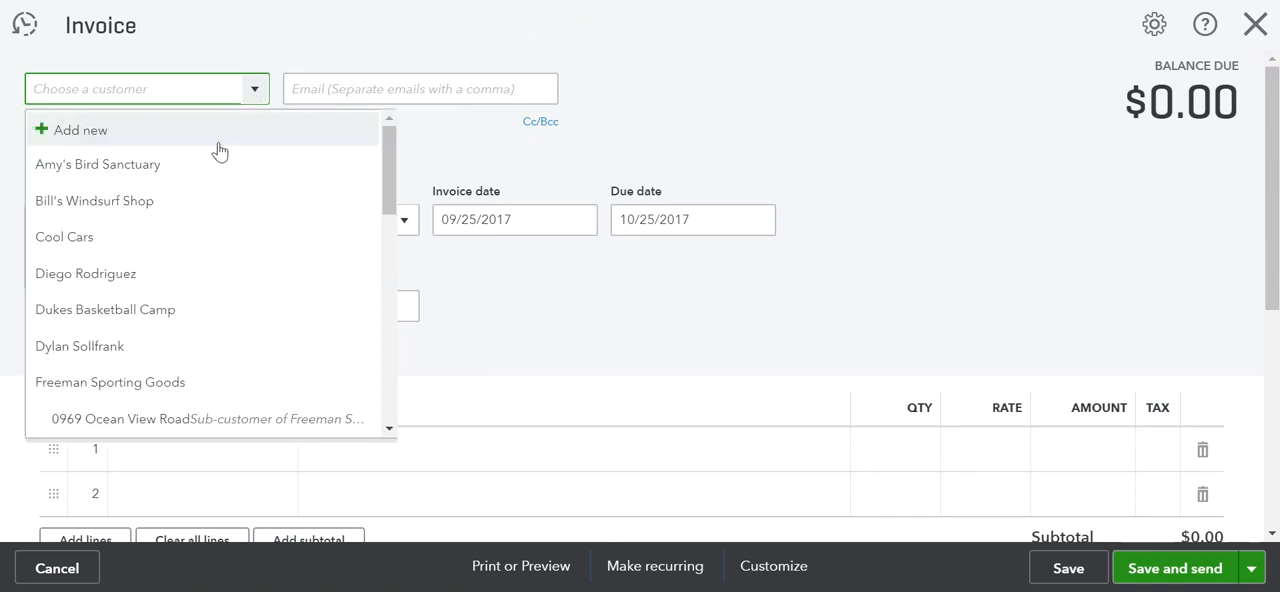
left_click(92, 246)
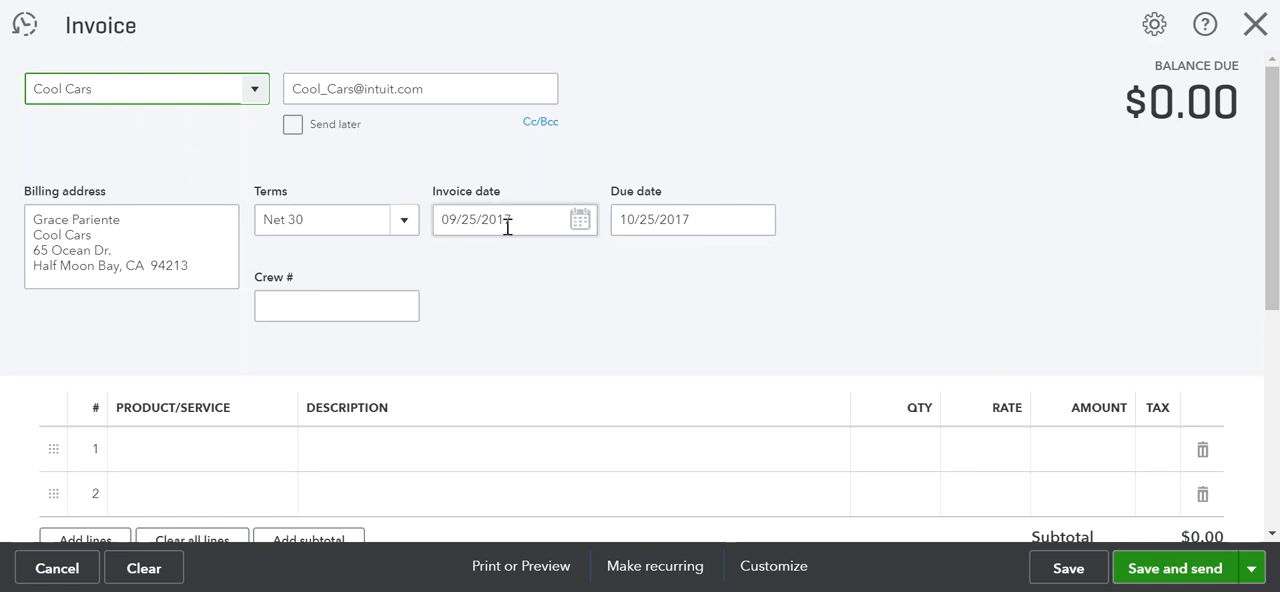
Add the Design service as the invoice's first line item with a quantity of 3
scroll(457, 274, "down", 2)
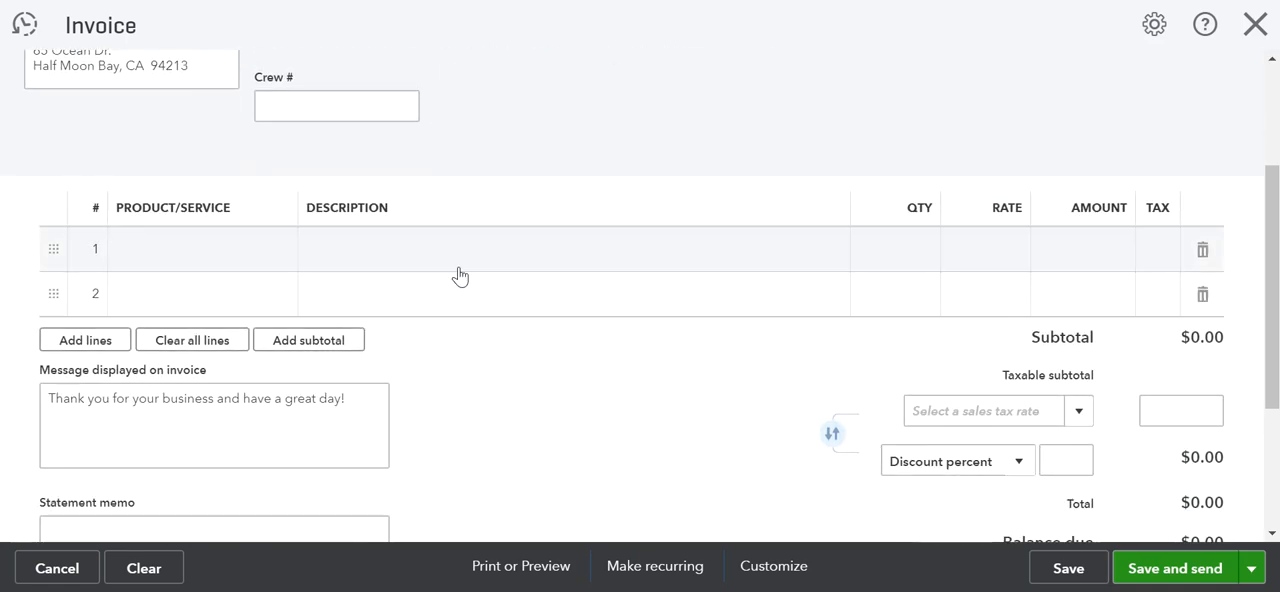
left_click(280, 261)
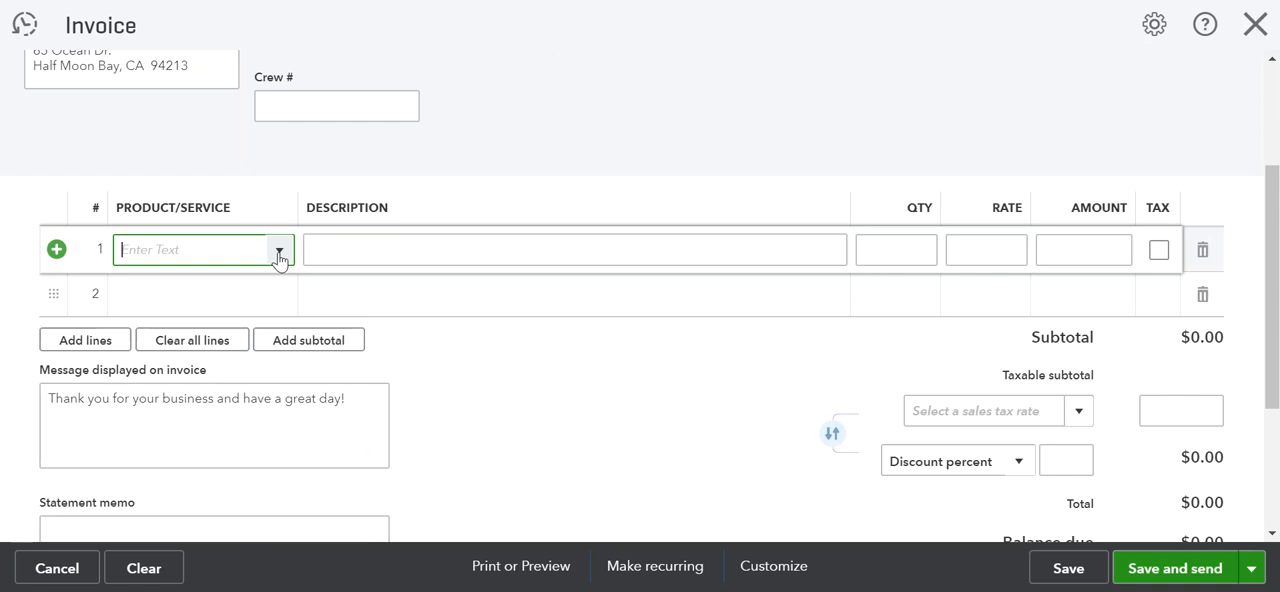
left_click(279, 253)
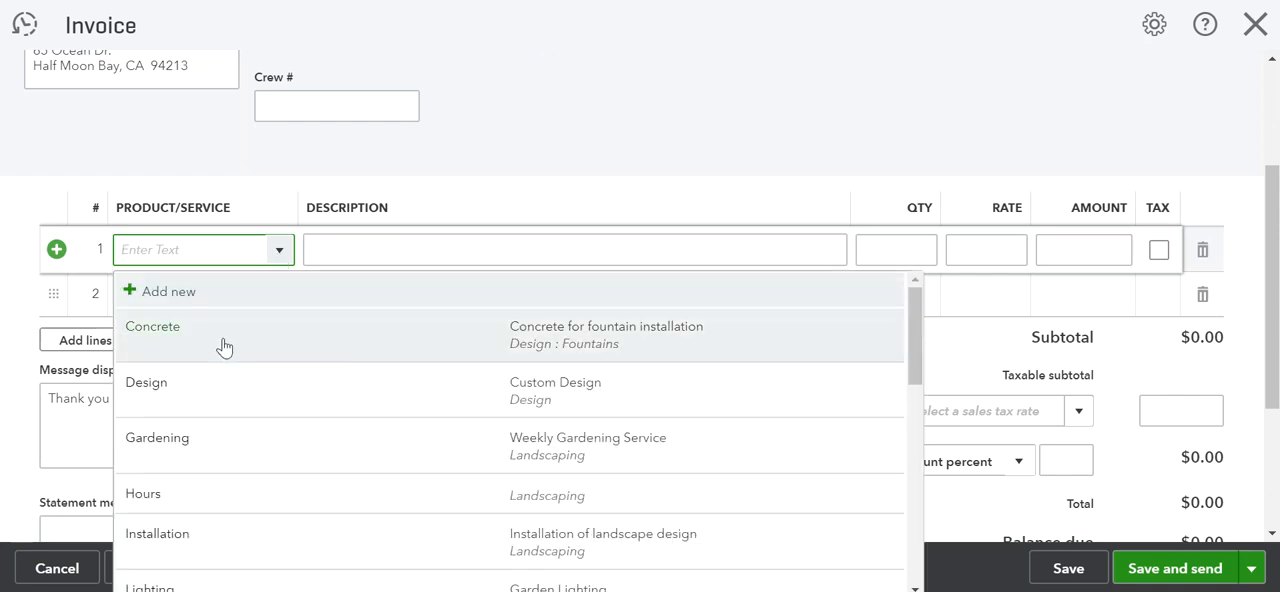
left_click(164, 400)
left_click(921, 254)
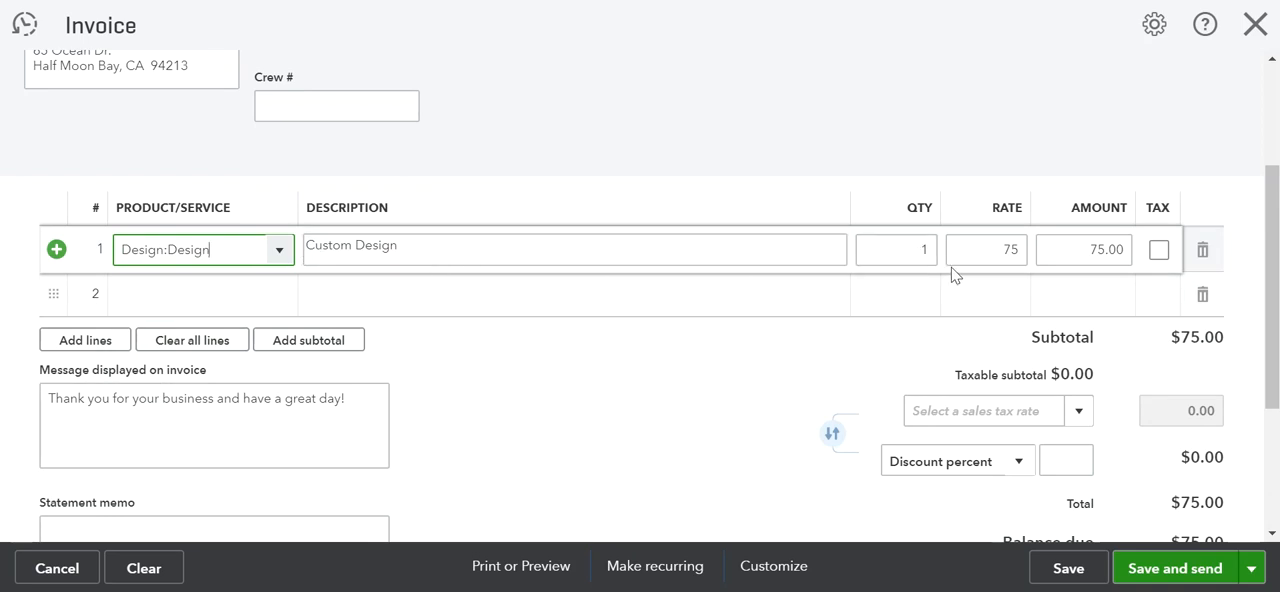
left_click(912, 253)
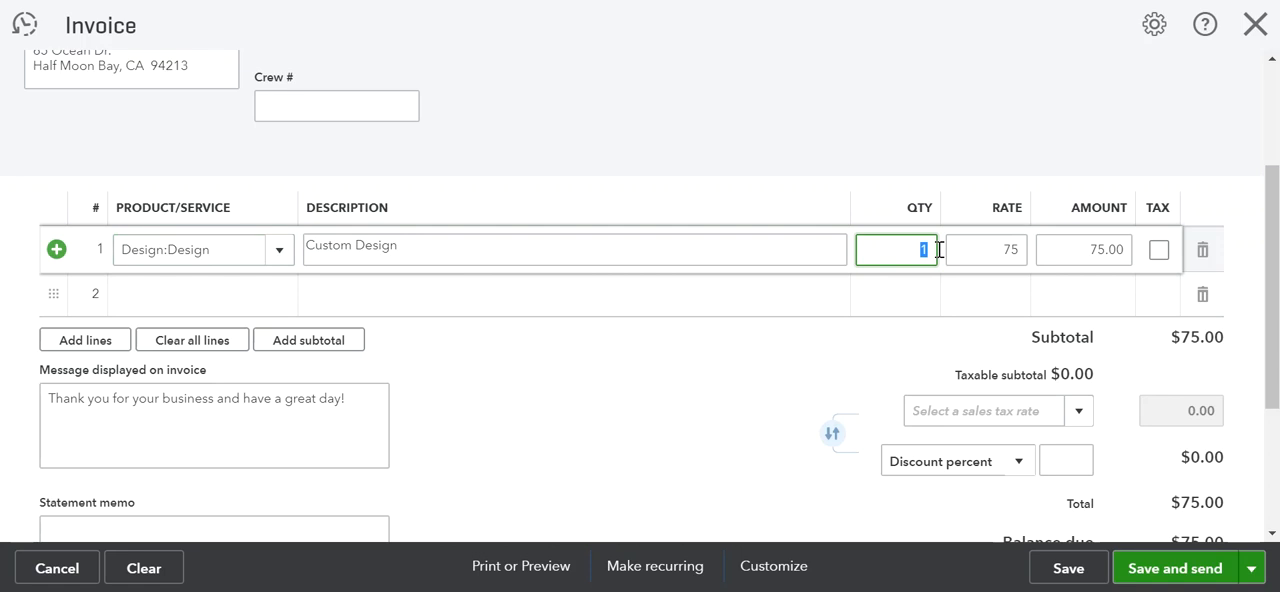
type("3")
key("Tab")
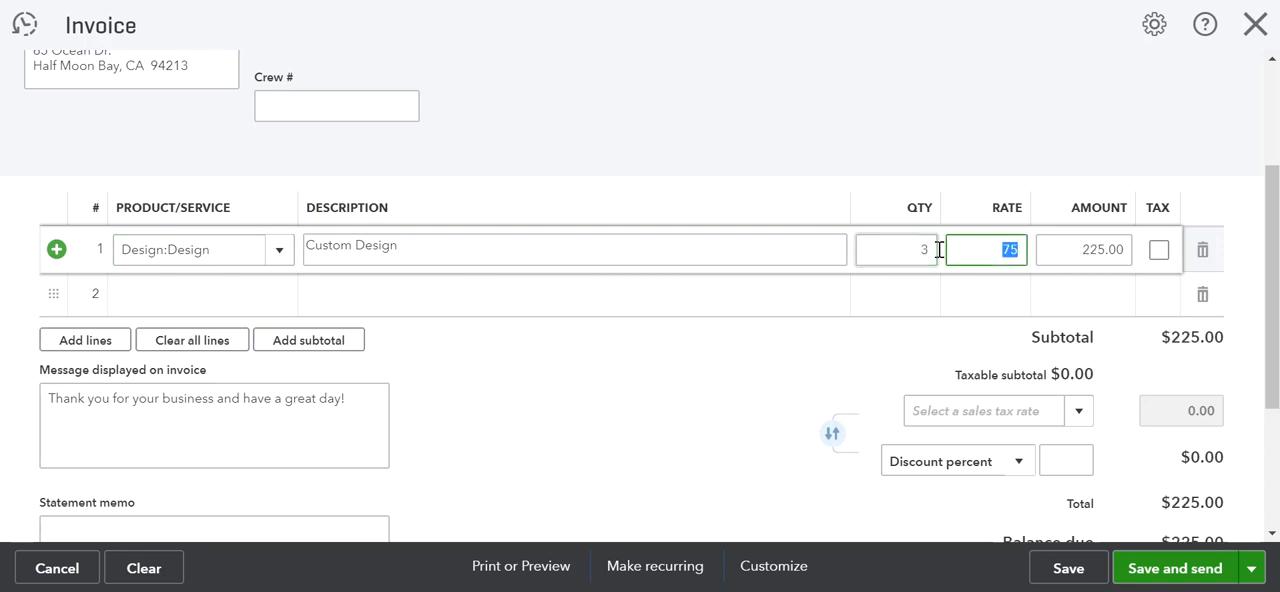
key("Tab")
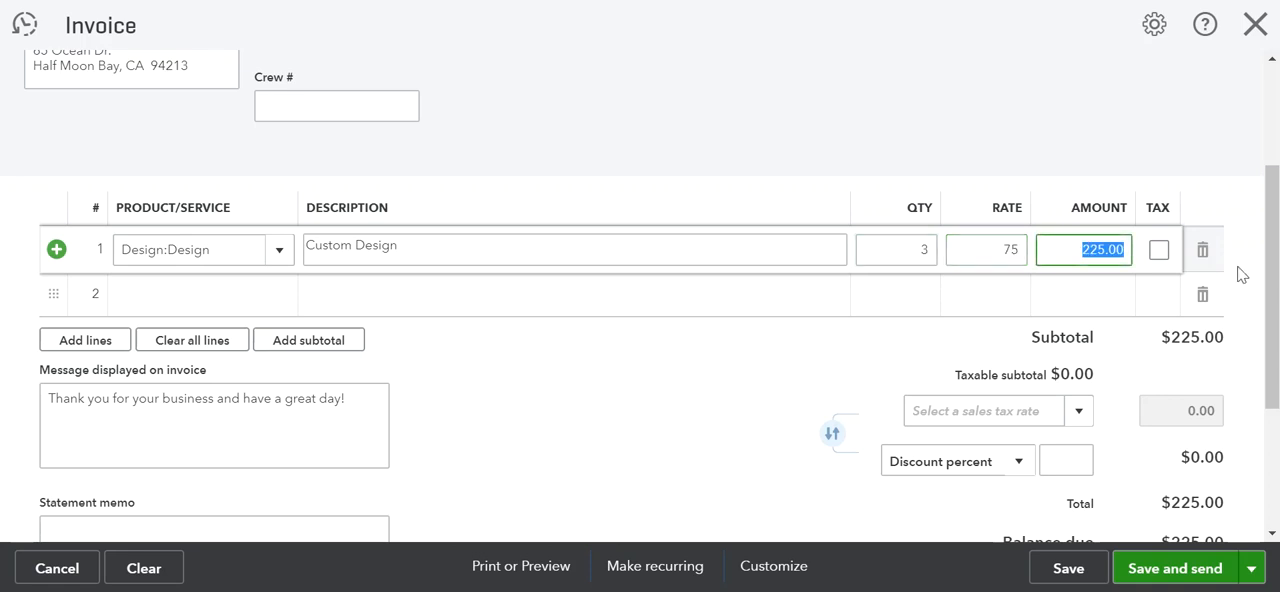
left_click(1158, 250)
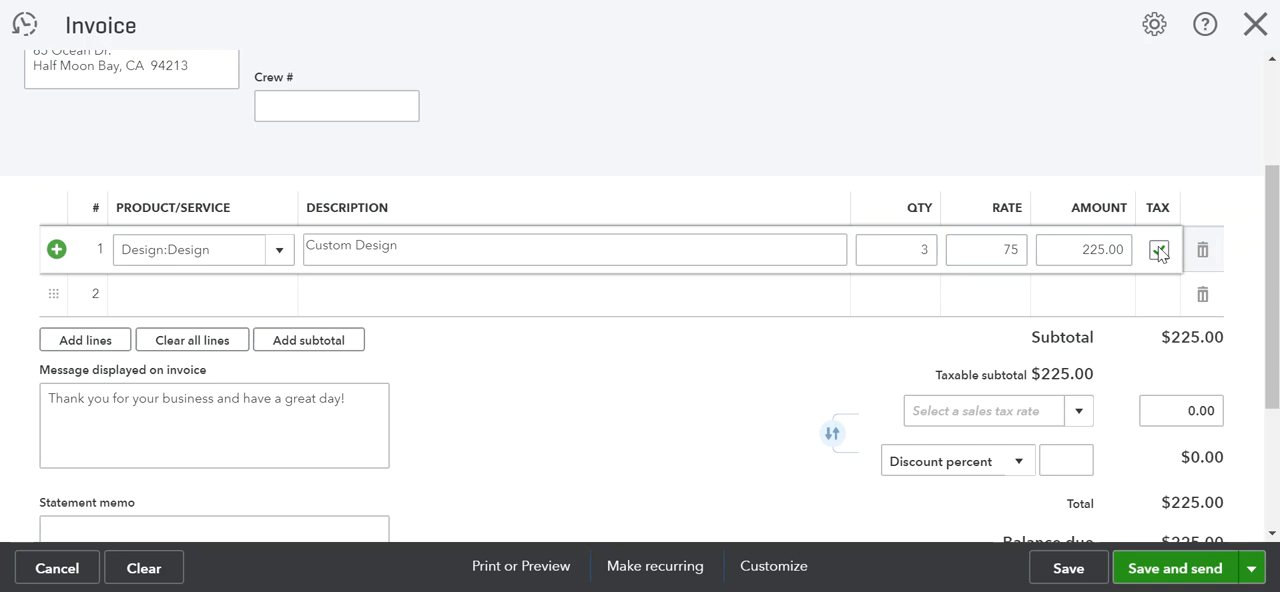
left_click(1158, 250)
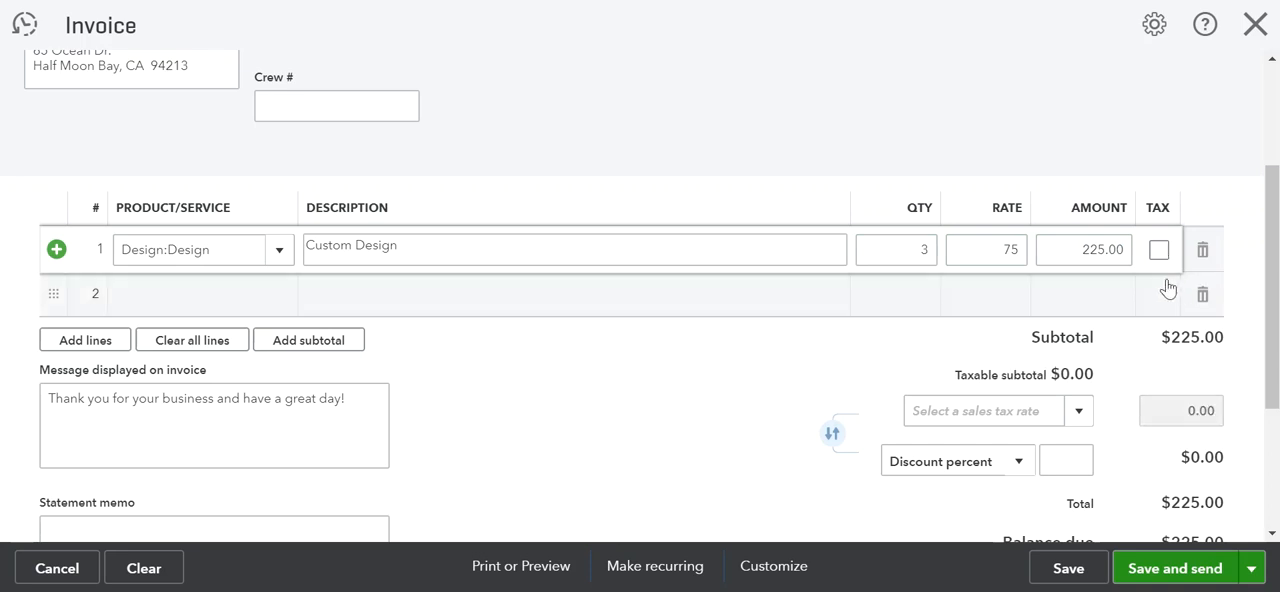
left_click(274, 300)
left_click(280, 295)
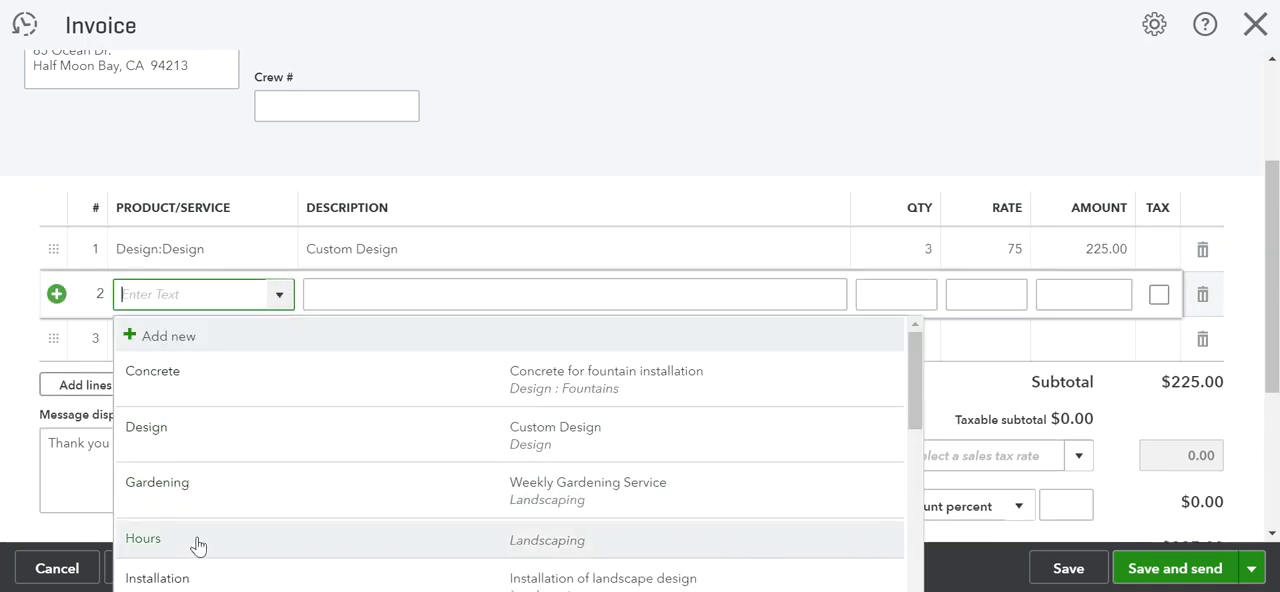
left_click(279, 294)
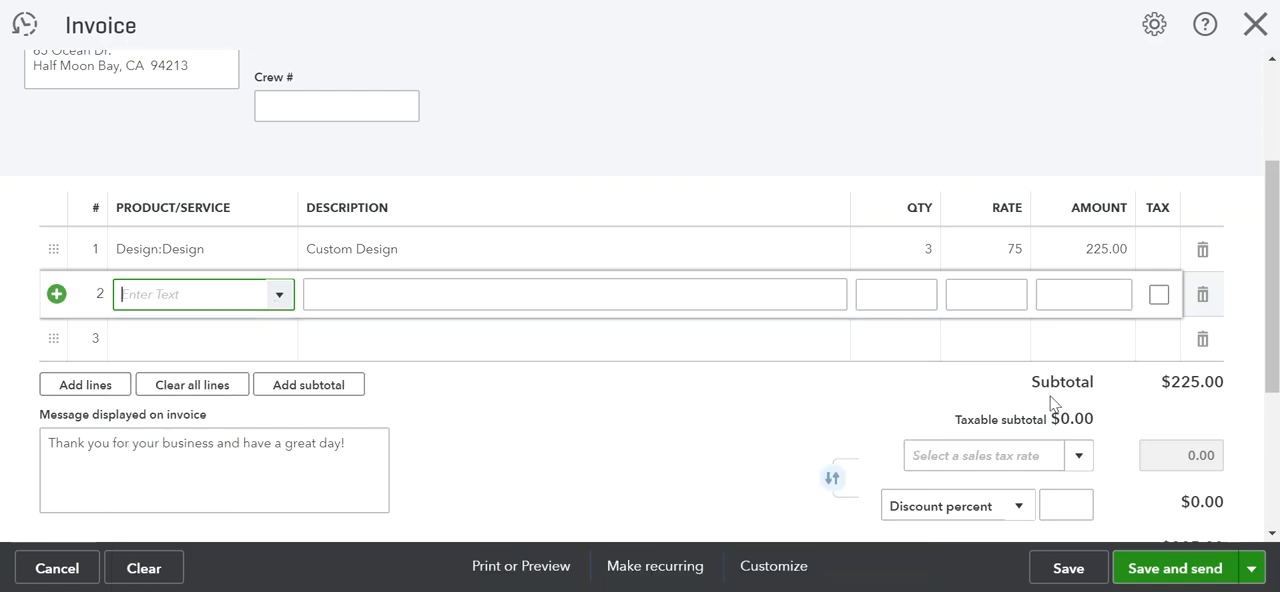
Mark the Design line as taxable and apply the California (8%) sales tax rate
left_click(1158, 251)
left_click(1158, 251)
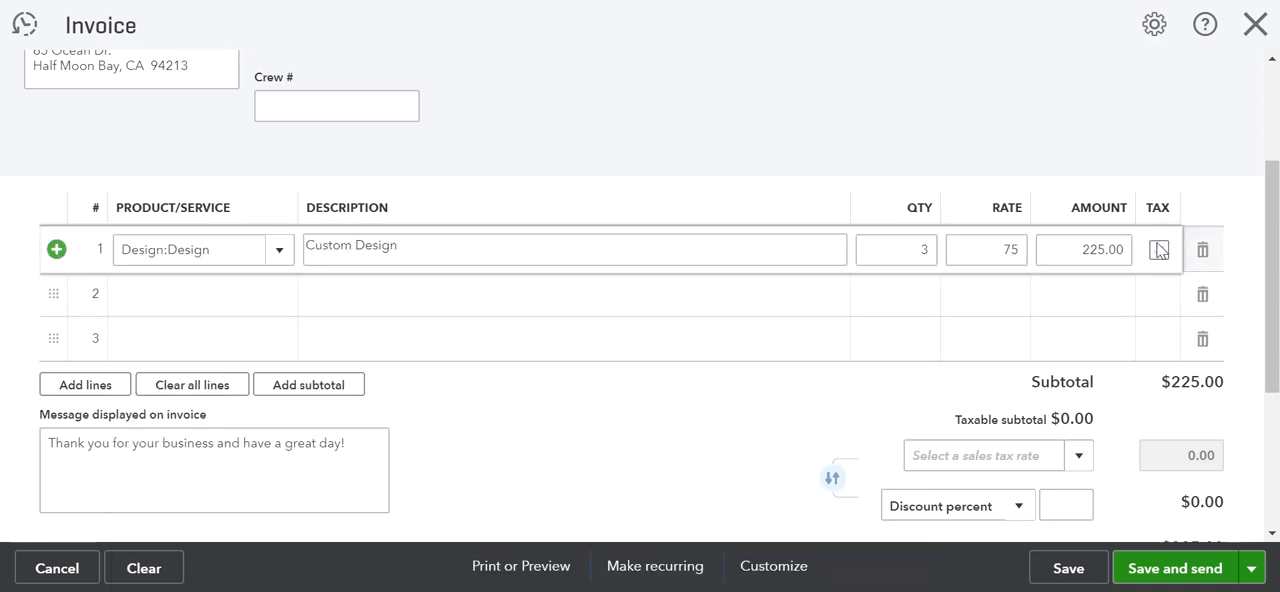
left_click(1080, 458)
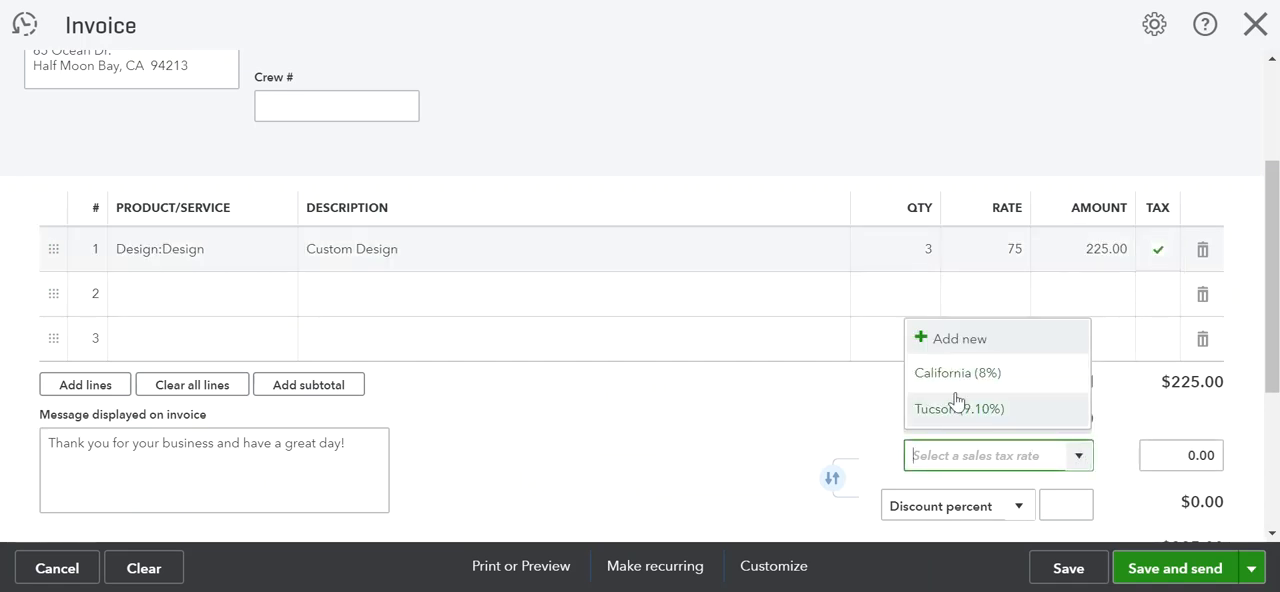
left_click(950, 380)
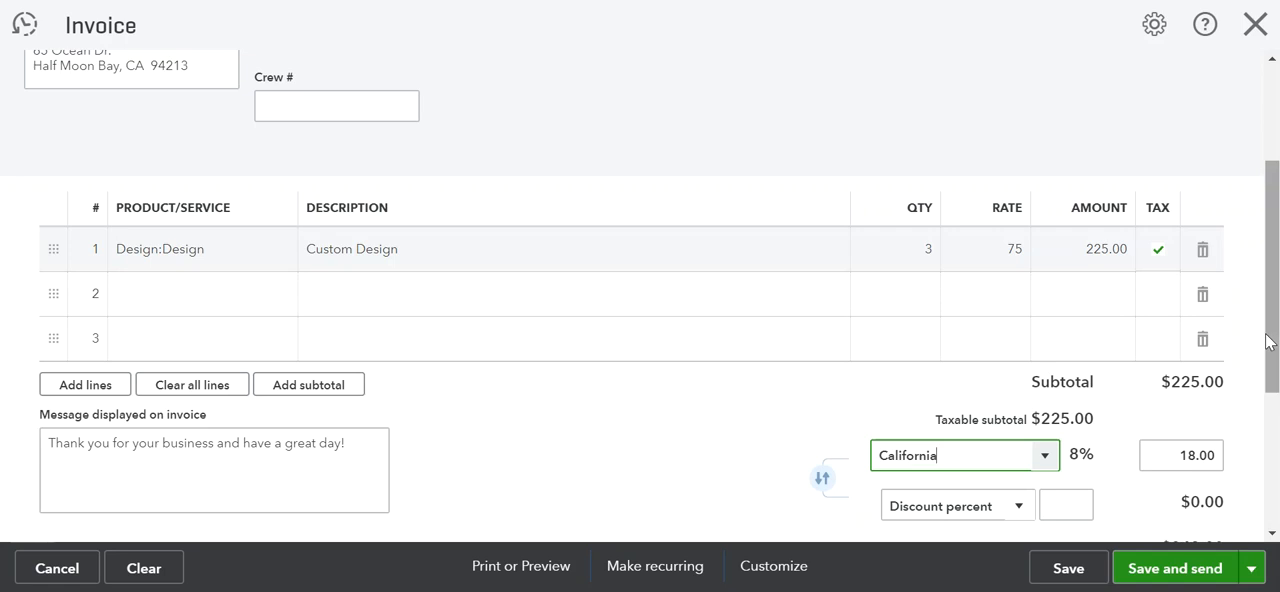
Apply a 5 percent discount to the invoice
left_click_drag(1272, 340, 1272, 428)
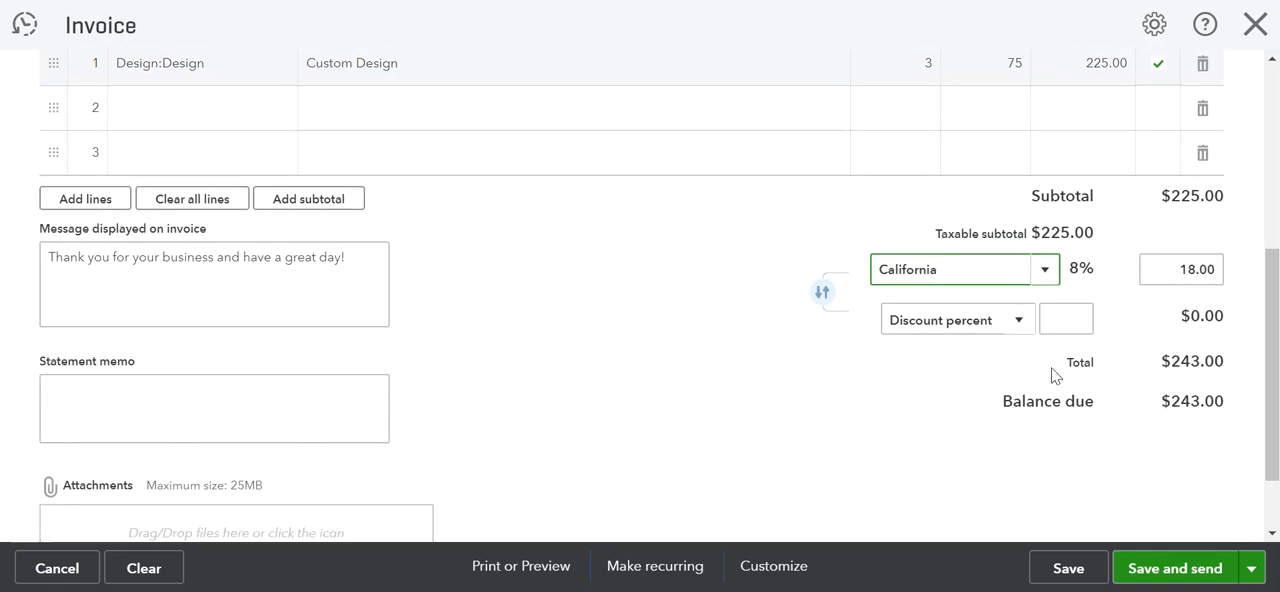
left_click(1022, 322)
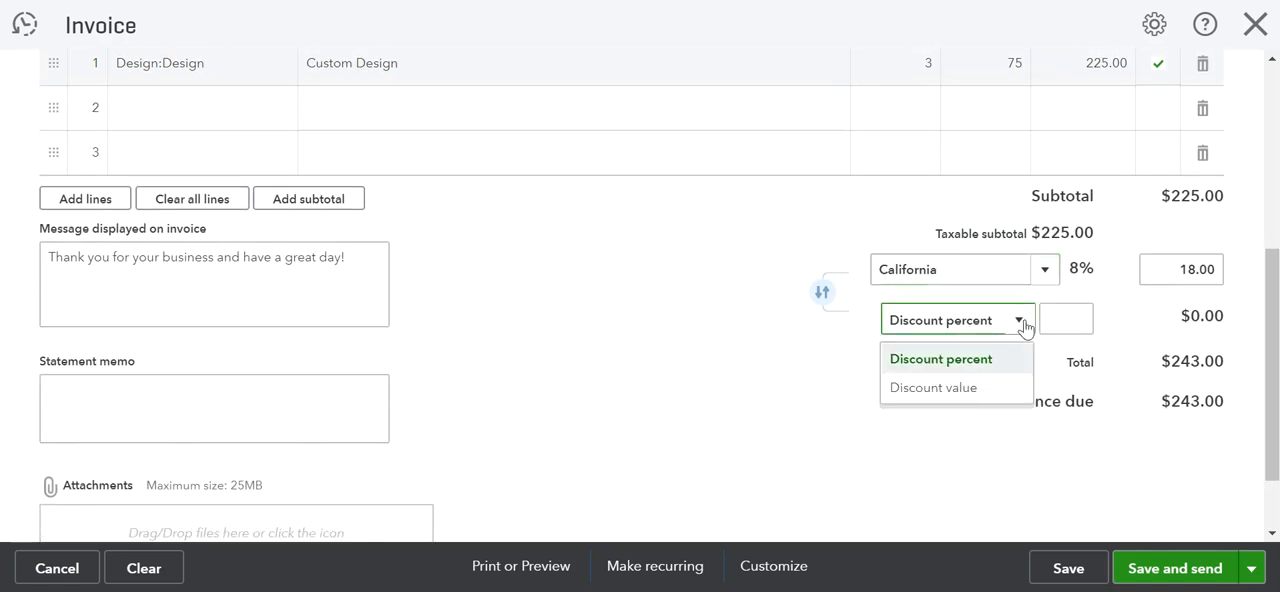
left_click(1022, 325)
left_click(1050, 317)
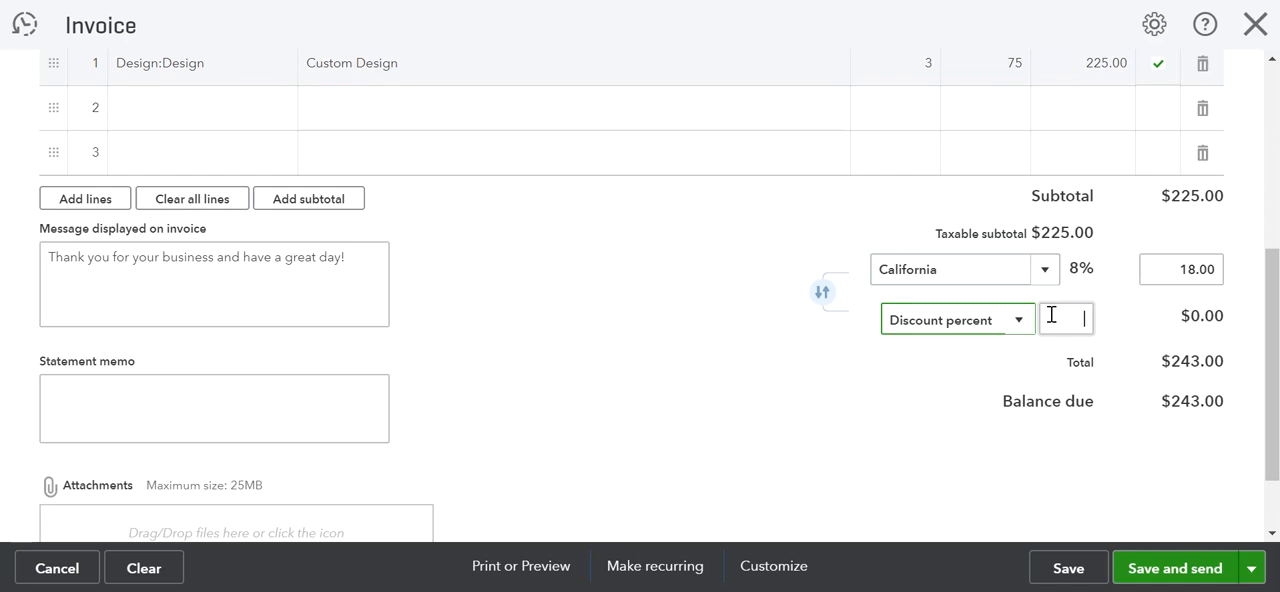
type("5")
key("Tab")
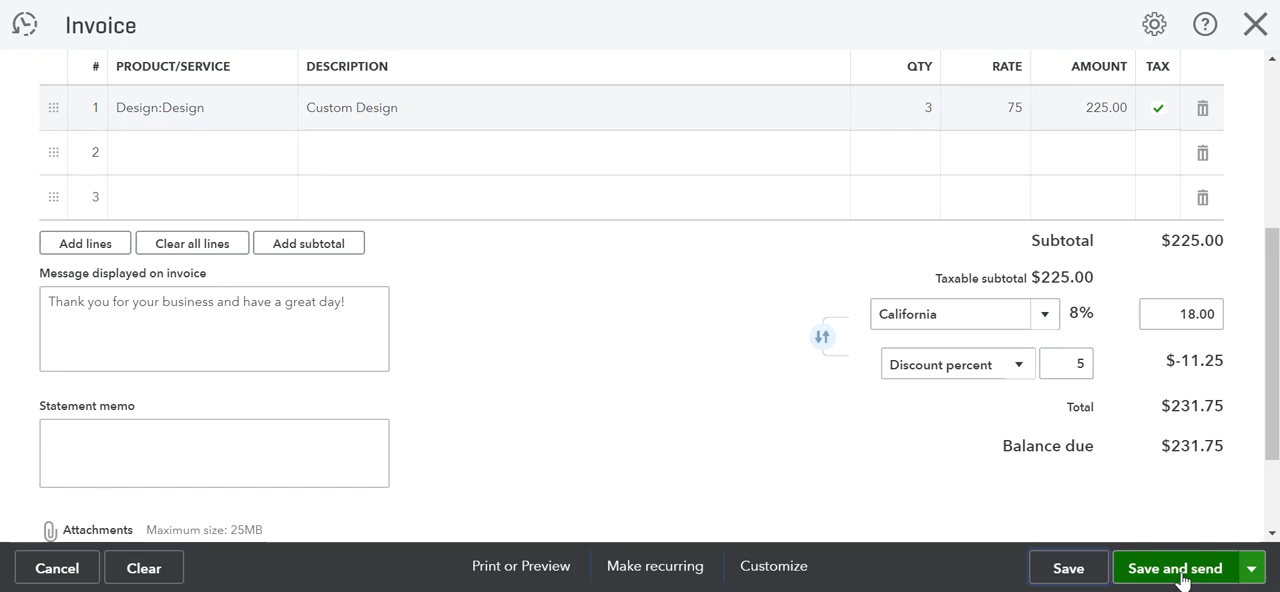
Check the alternative save options and review the invoice's print preview down to its totals
left_click(1251, 575)
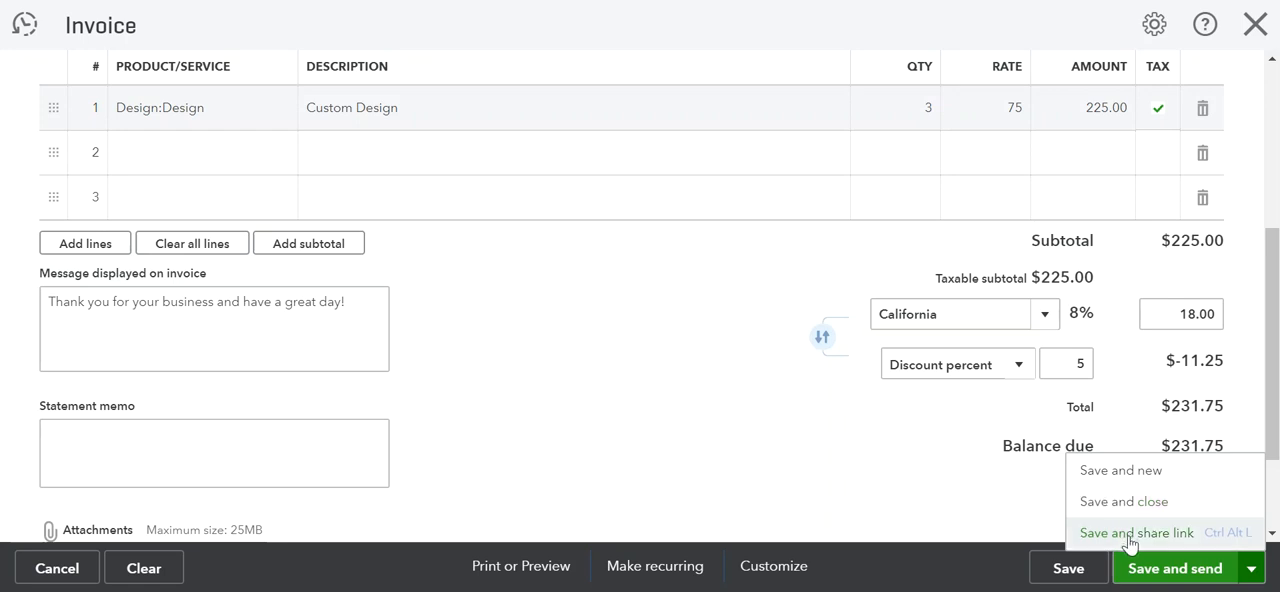
left_click(977, 514)
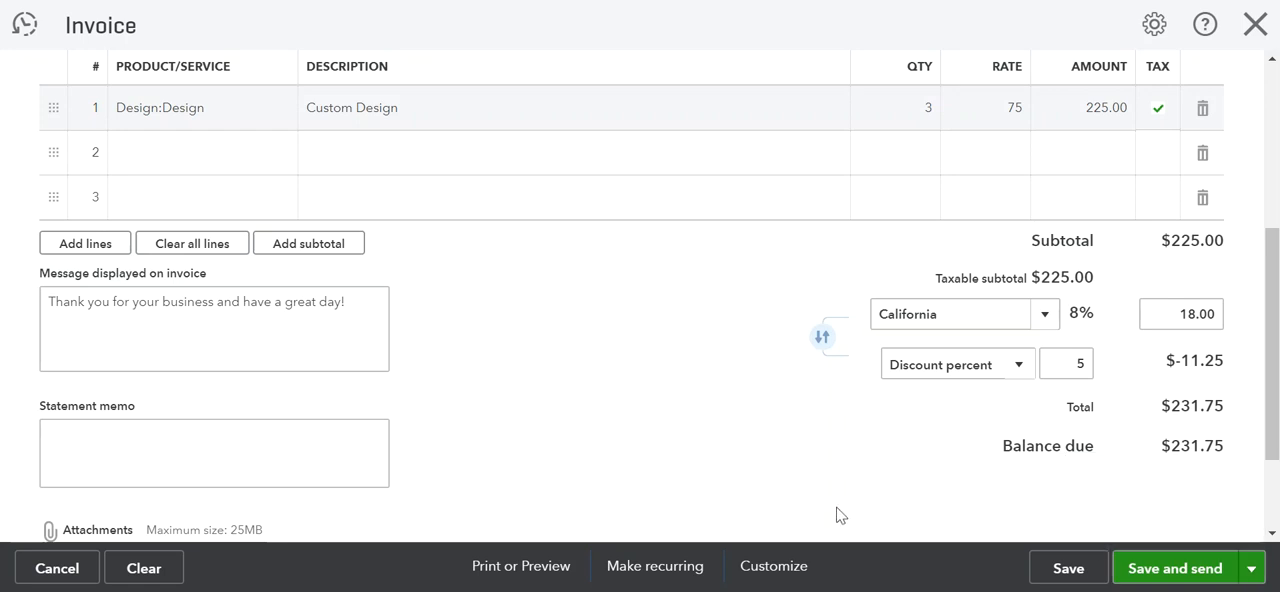
left_click(512, 578)
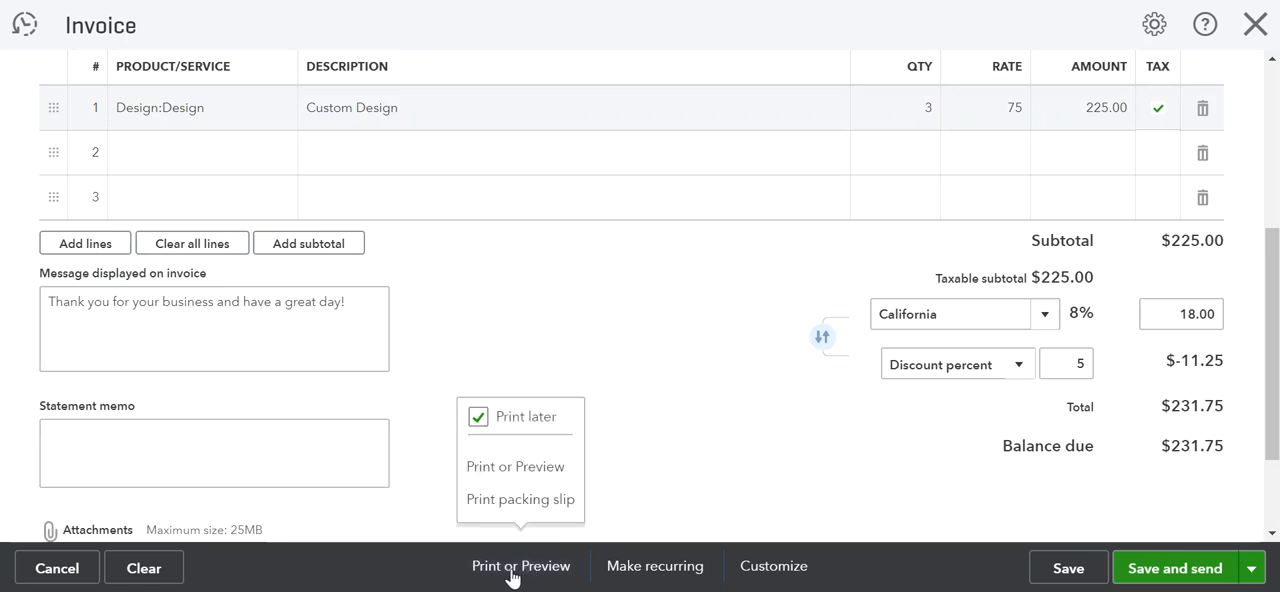
left_click(510, 467)
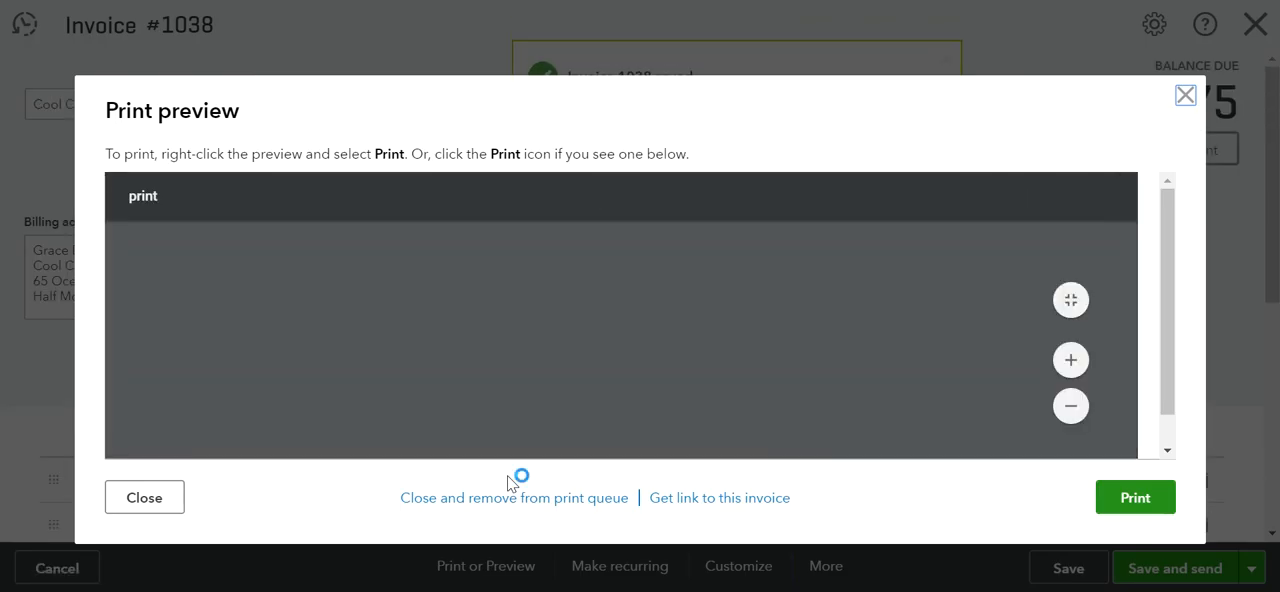
left_click(1131, 253)
left_click_drag(1123, 220, 1120, 321)
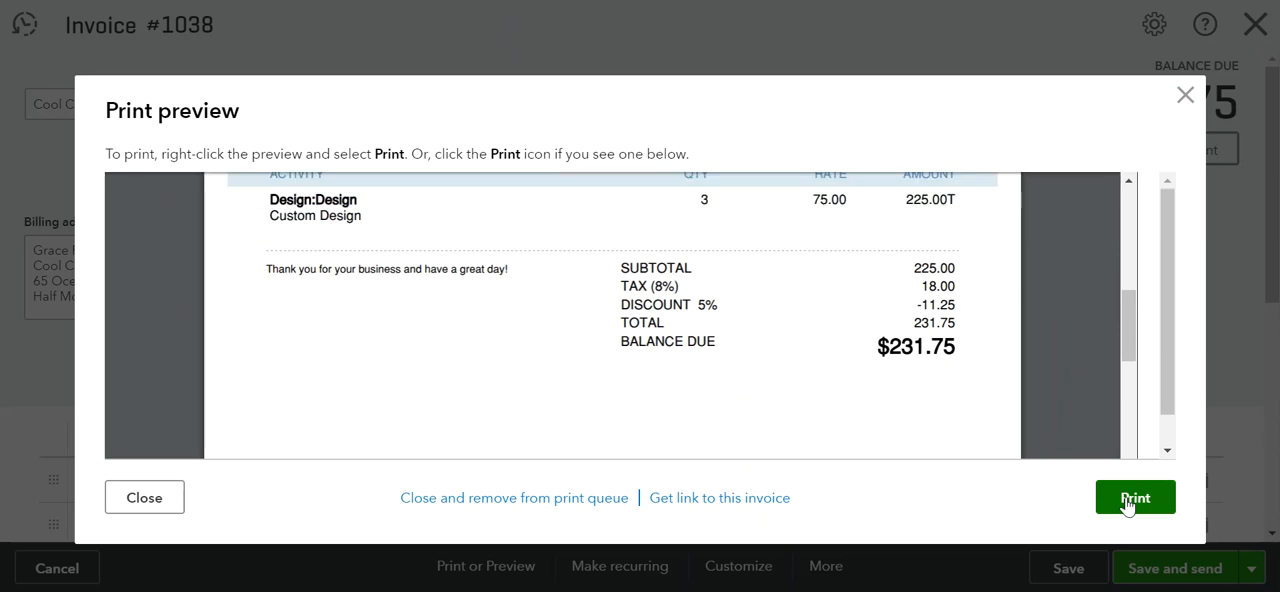
left_click(144, 497)
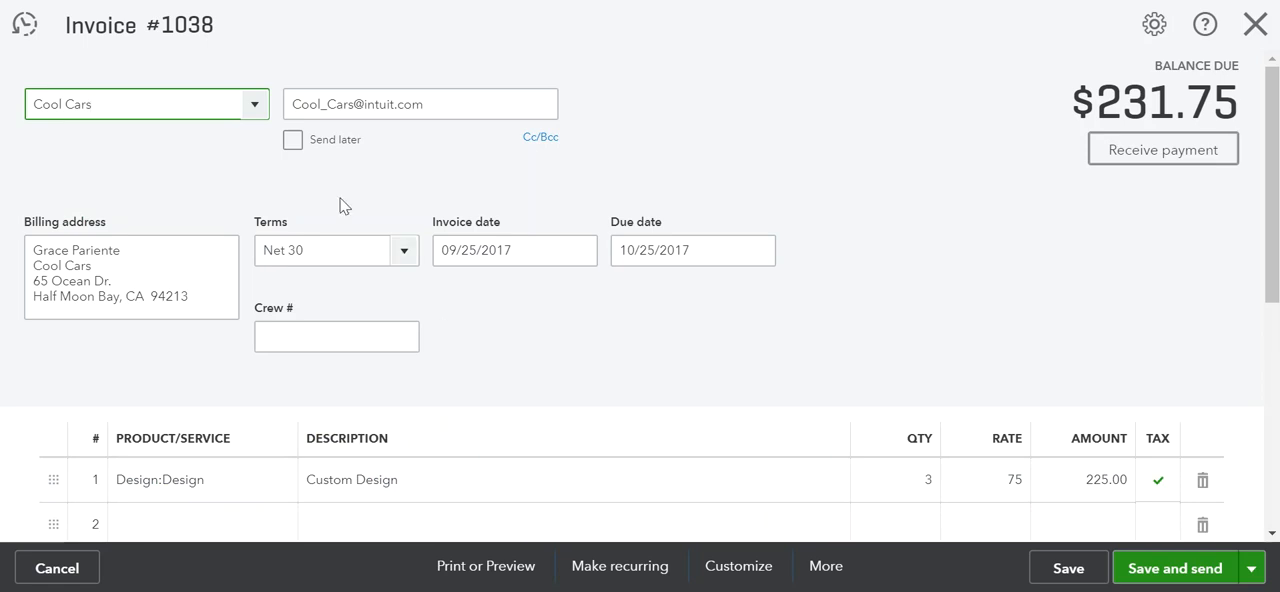
Replace the first line item with the Gardening service at a rate of 50
left_click(276, 494)
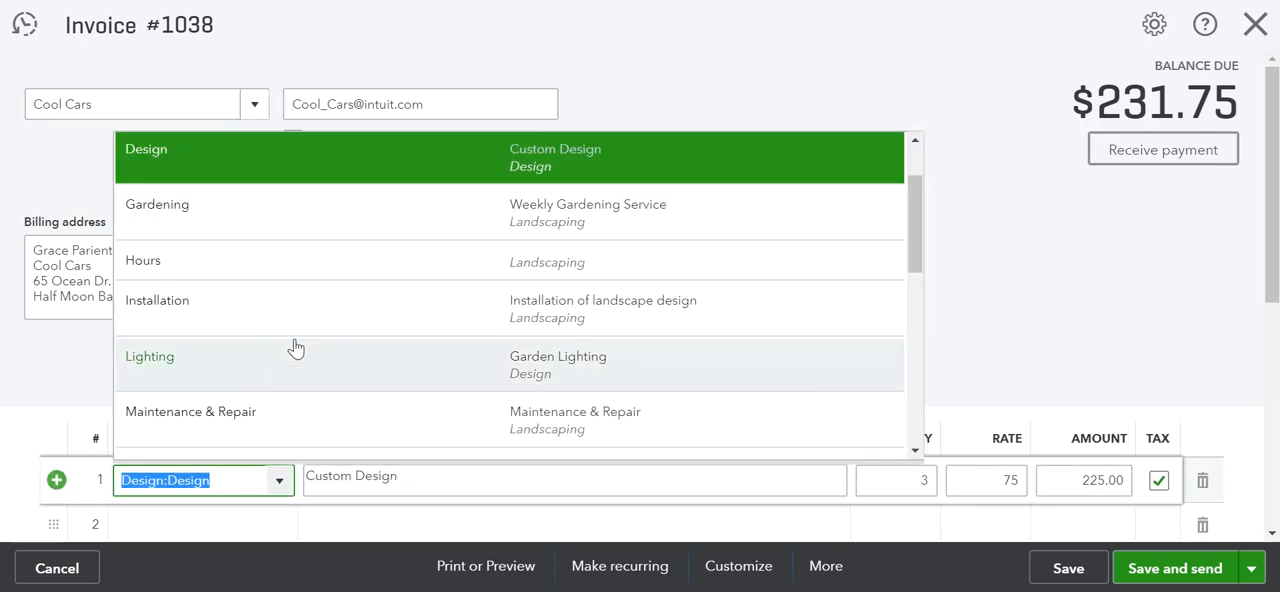
left_click(314, 218)
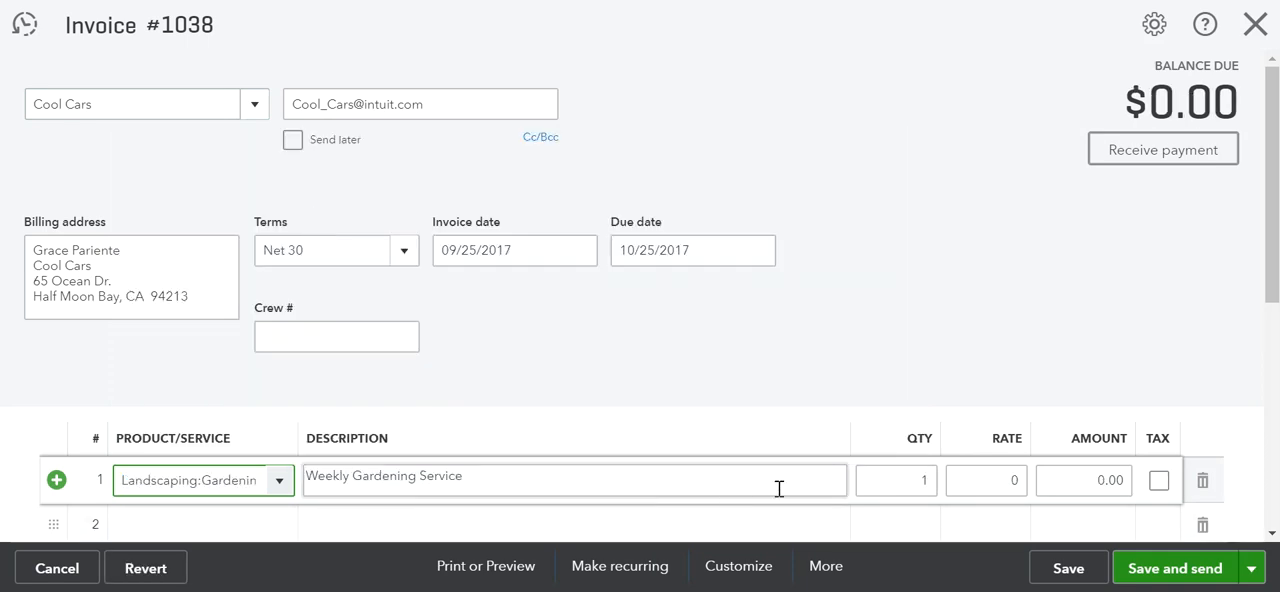
left_click(1008, 479)
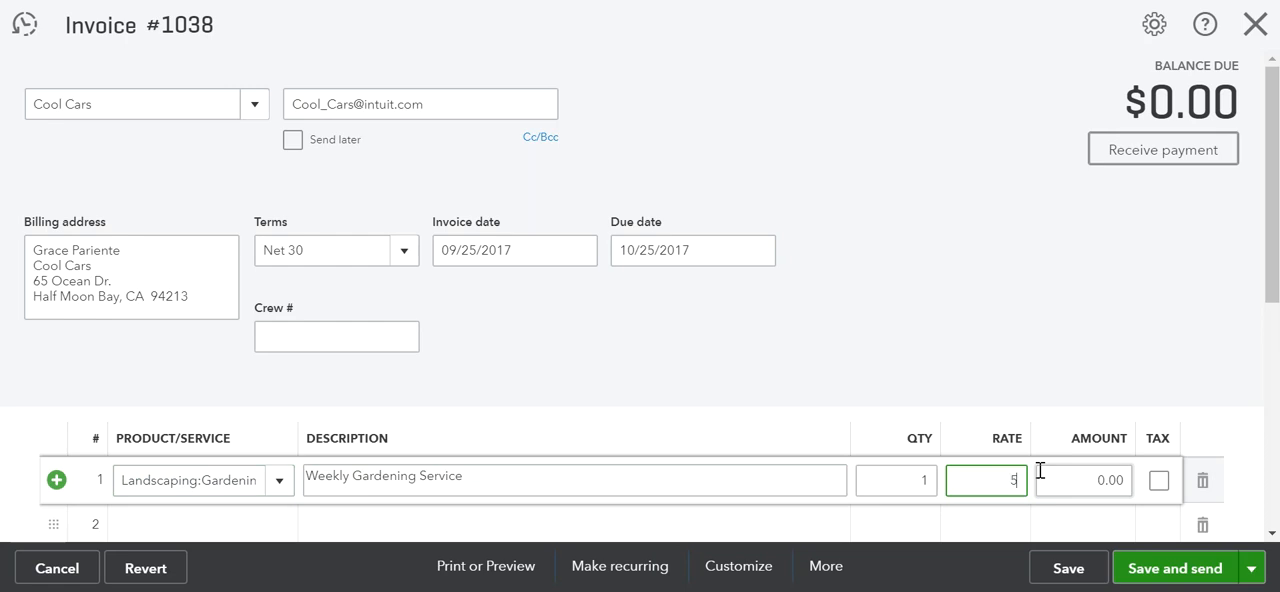
left_click(1040, 470)
Remove the discount percentage from the invoice
scroll(1040, 470, "down", 5)
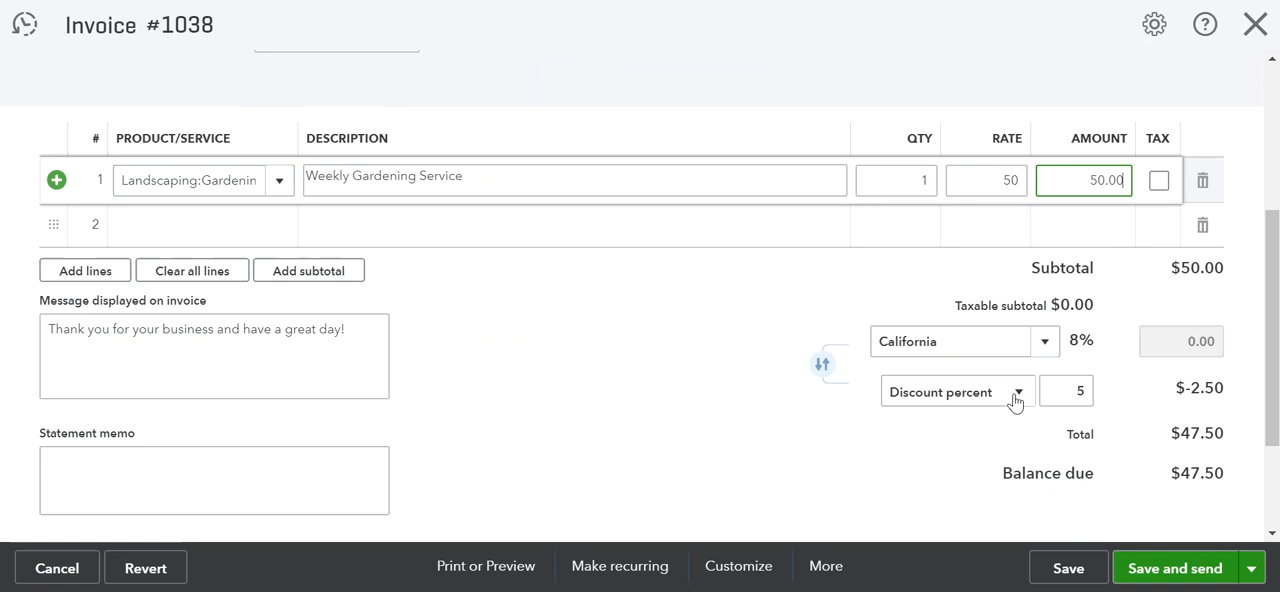
left_click(1060, 391)
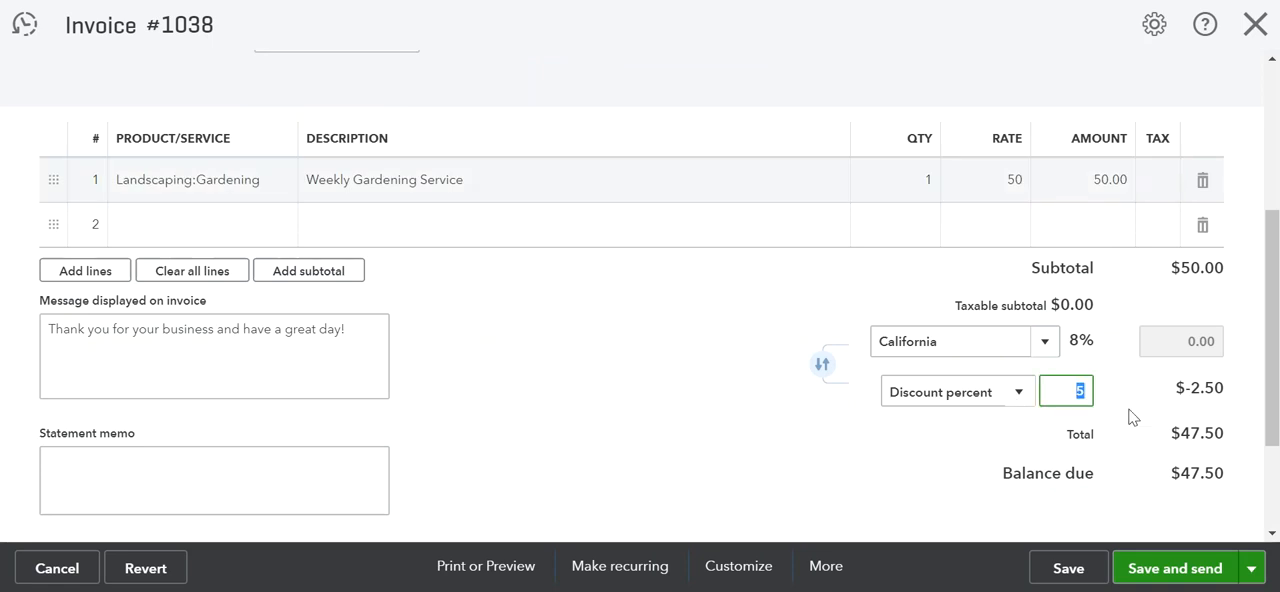
key("BackSpace")
left_click(1130, 412)
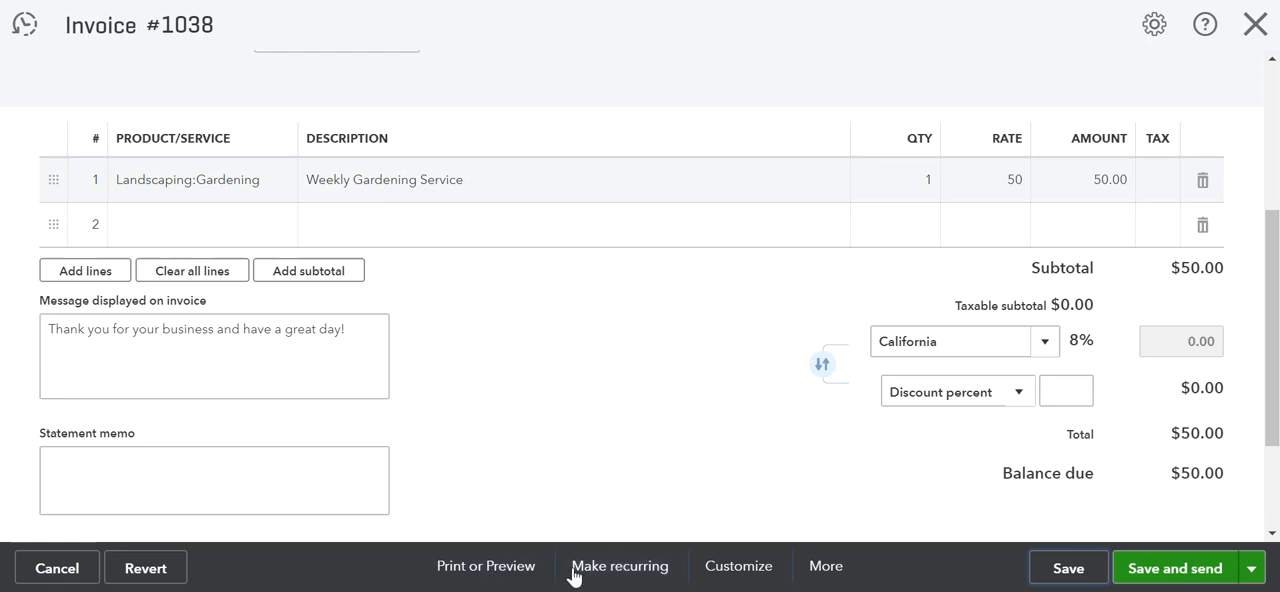
Make the invoice a Scheduled recurring template created 0 days in advance, with emails sent automatically
left_click(606, 570)
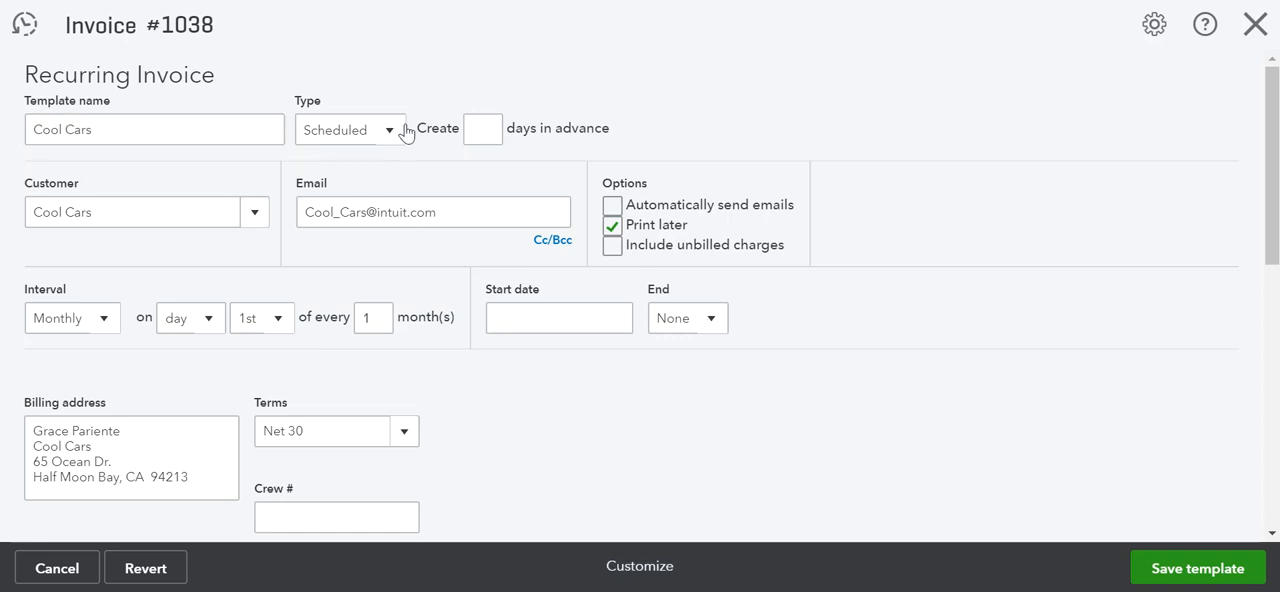
left_click(350, 138)
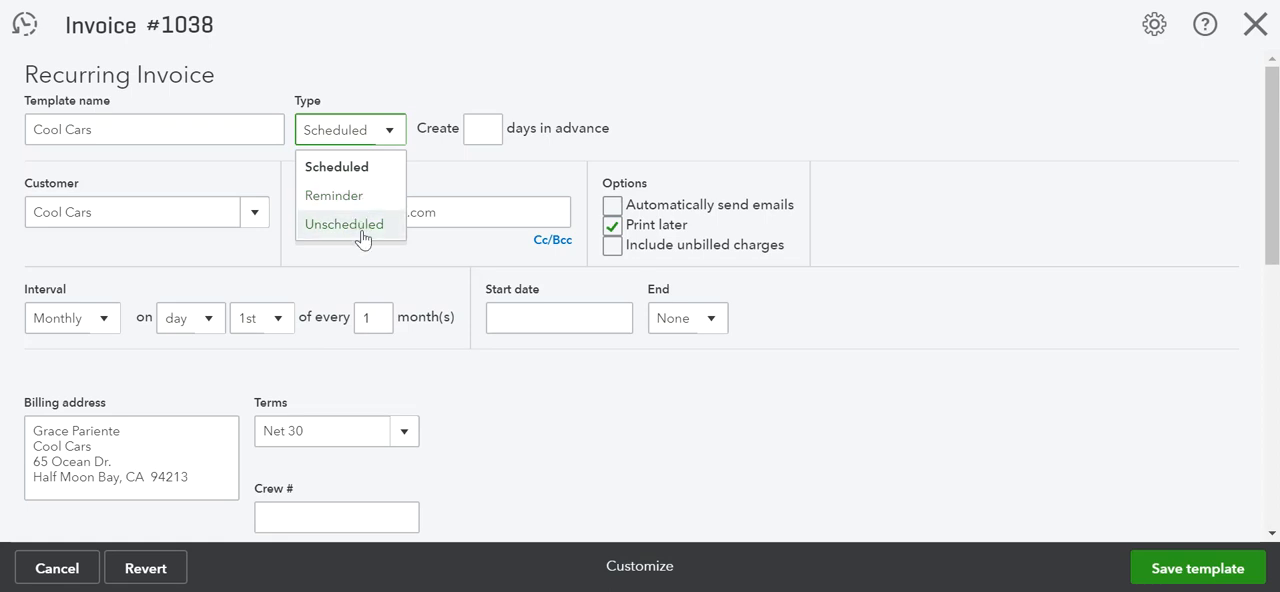
left_click(350, 170)
left_click(480, 129)
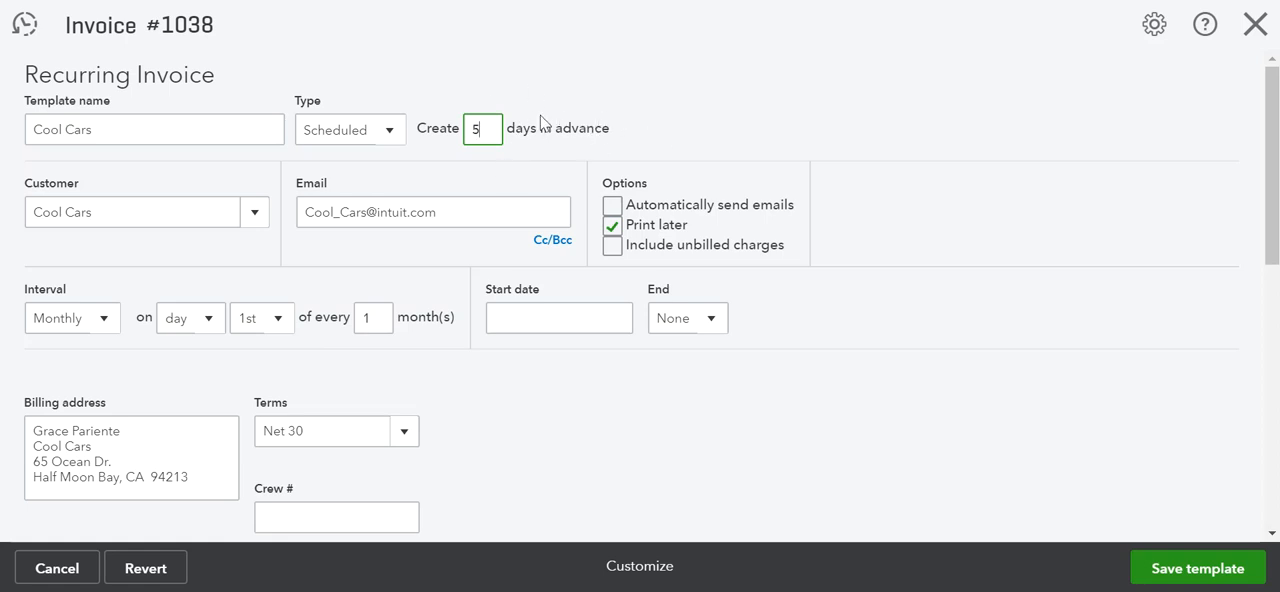
left_click_drag(492, 131, 445, 136)
type("0")
left_click(614, 207)
Set the recurring invoice's interval to Weekly, every week on Friday
left_click(104, 328)
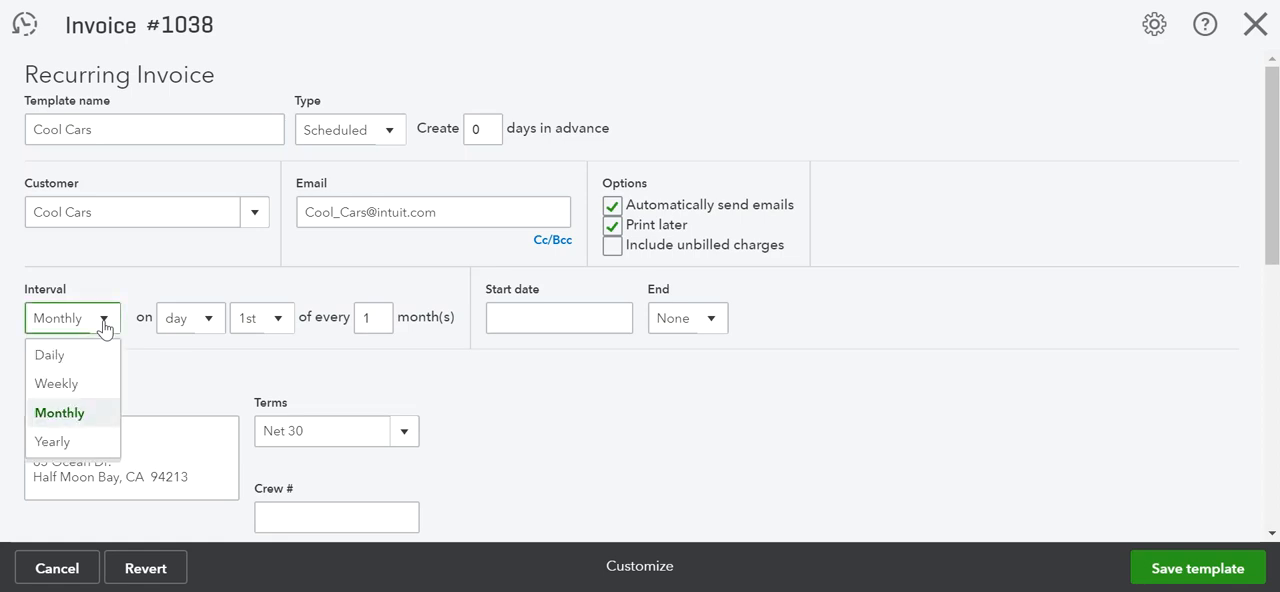
left_click(84, 389)
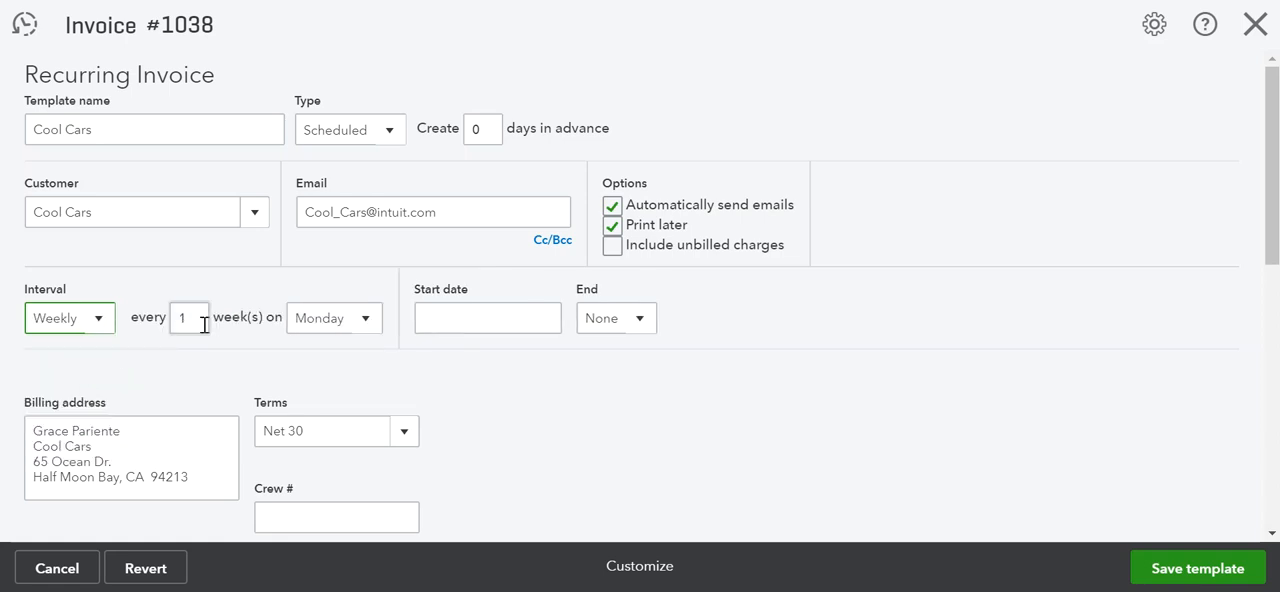
left_click(368, 321)
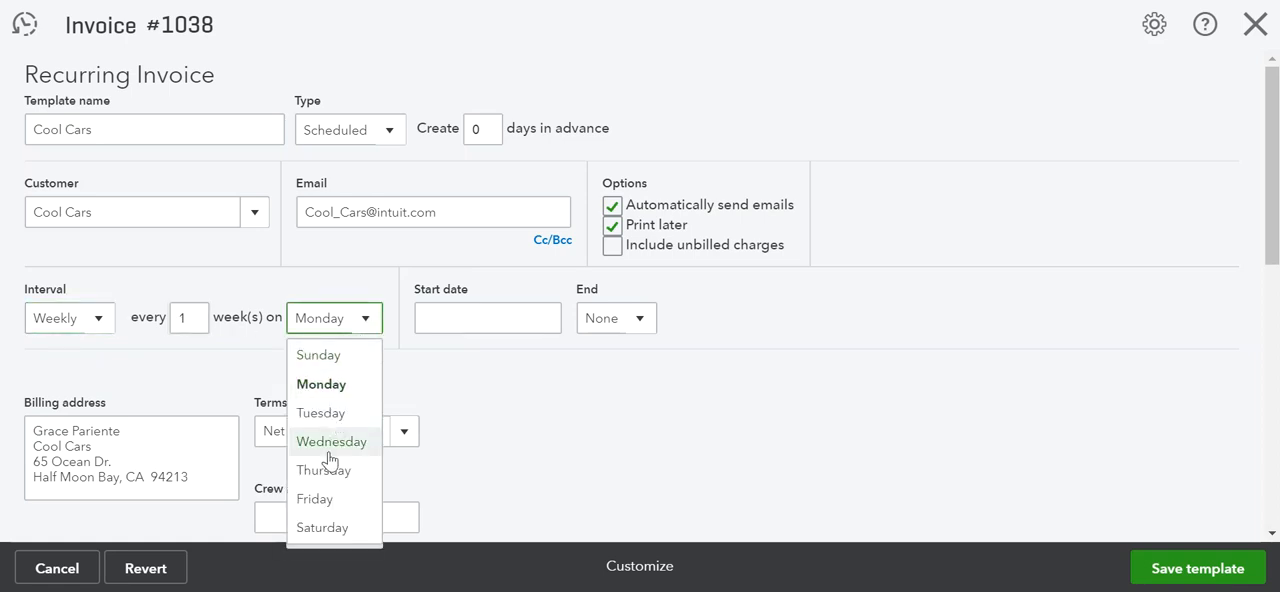
left_click(322, 501)
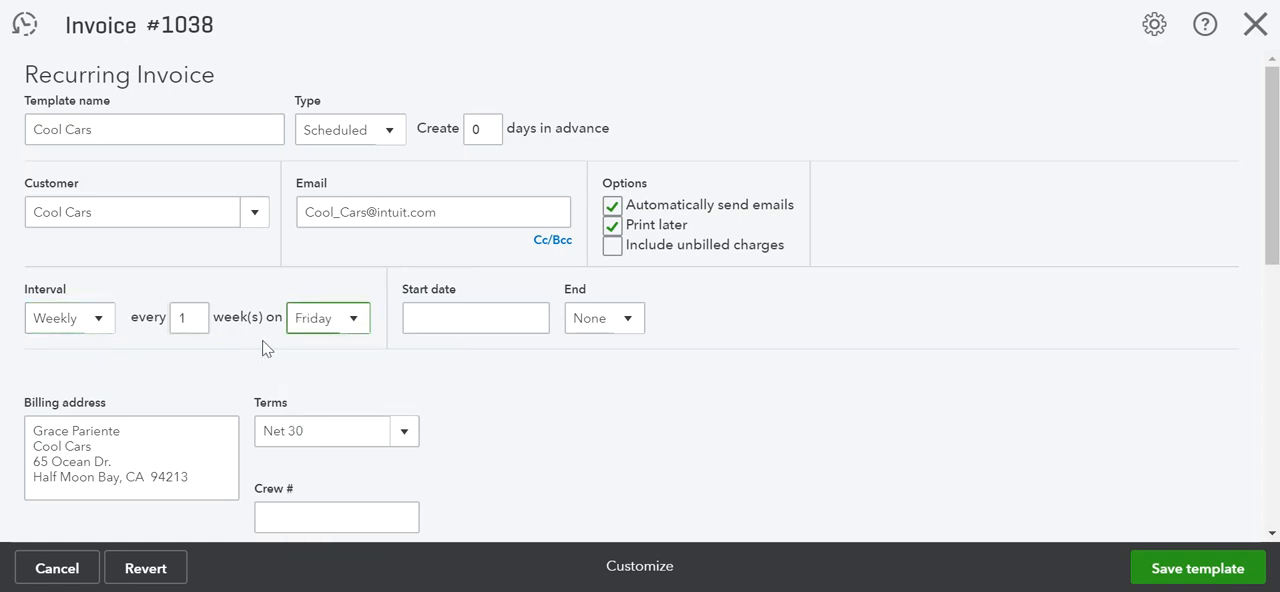
Set the recurring invoice's start date to 09/25/2021
left_click(450, 319)
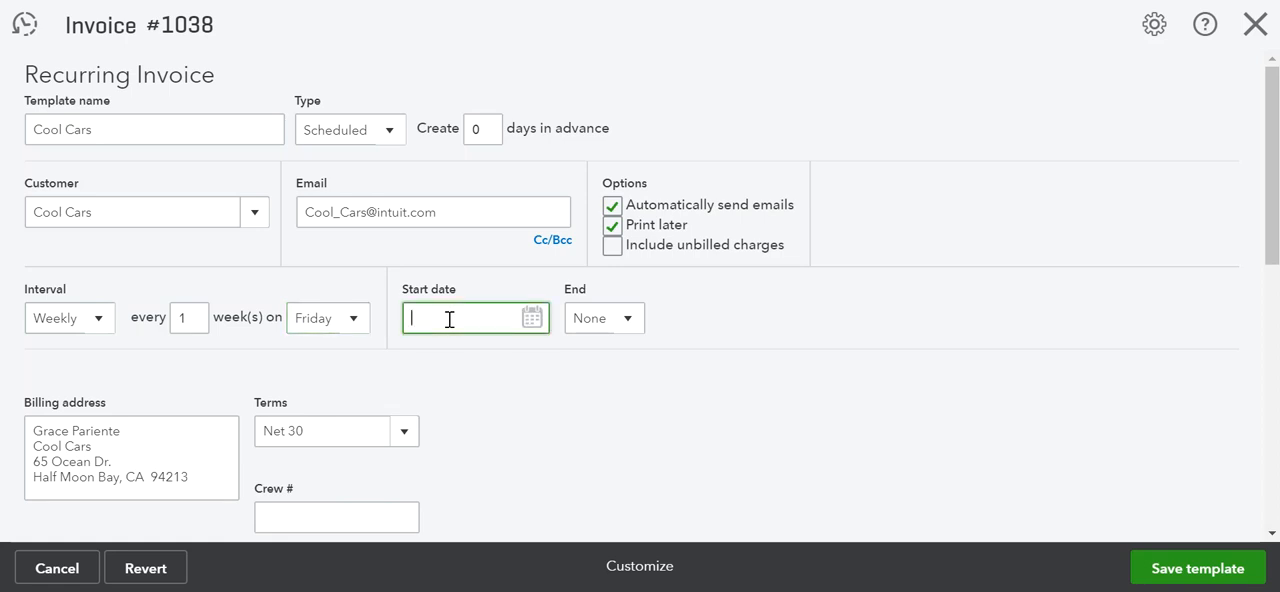
type("09/25/2021")
key("Tab")
Set the recurring invoice to end after 10 occurrences and save the template
left_click(629, 330)
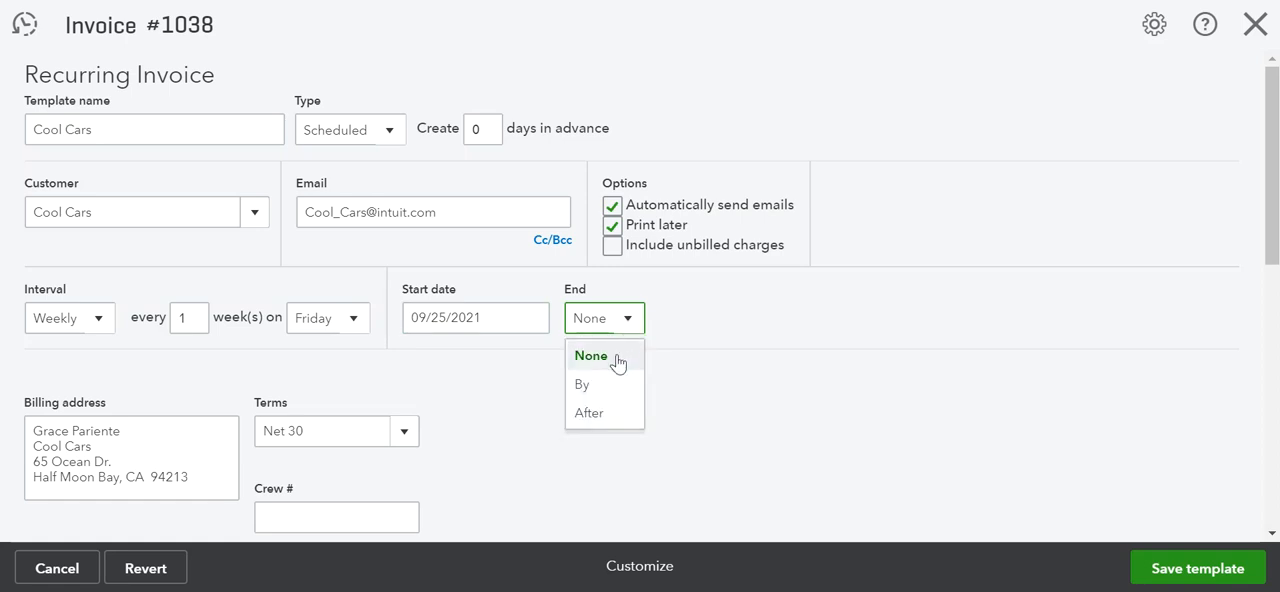
left_click(584, 390)
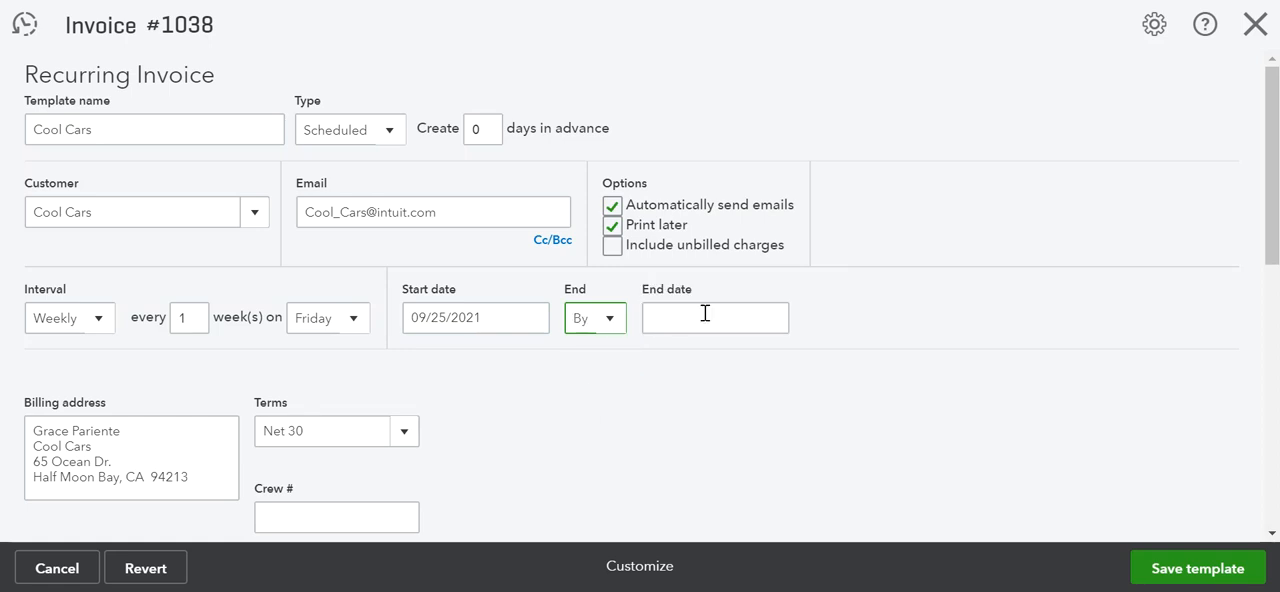
left_click(608, 320)
left_click(589, 415)
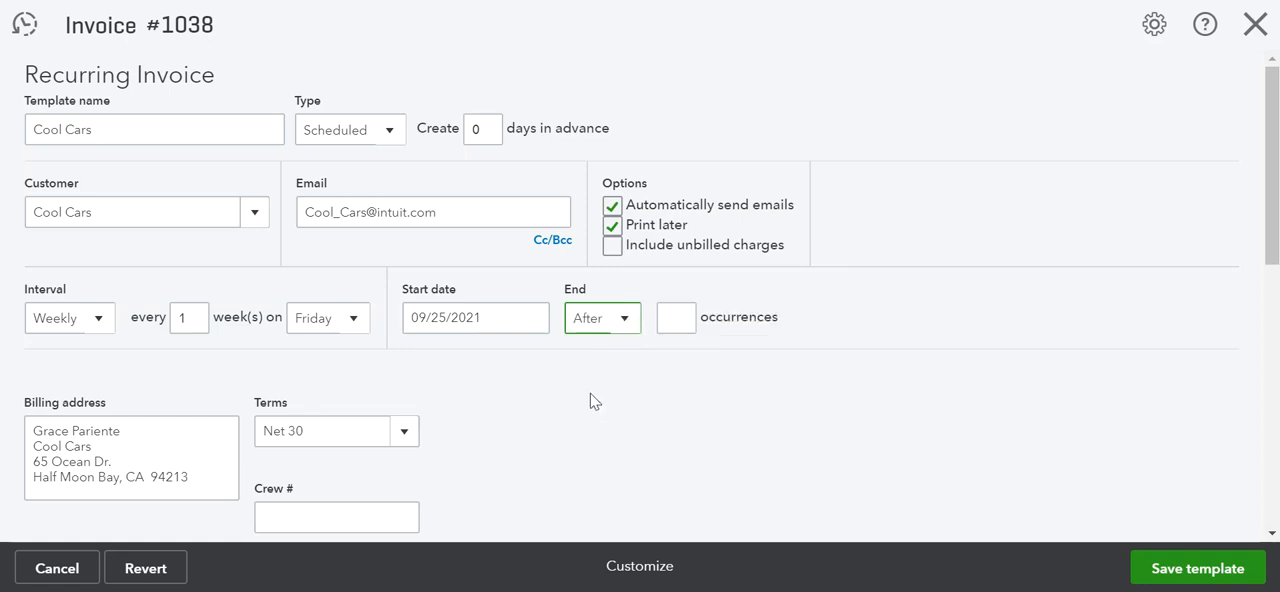
left_click(683, 321)
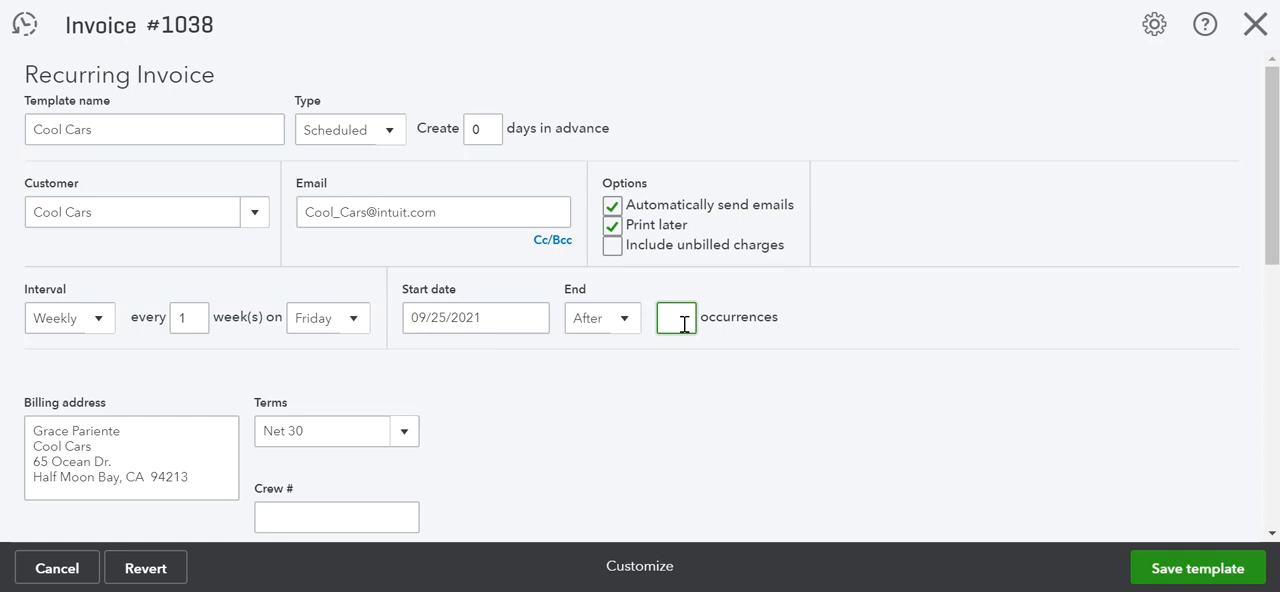
type("10")
left_click(587, 384)
scroll(557, 418, "down", 1)
scroll(557, 418, "down", 5)
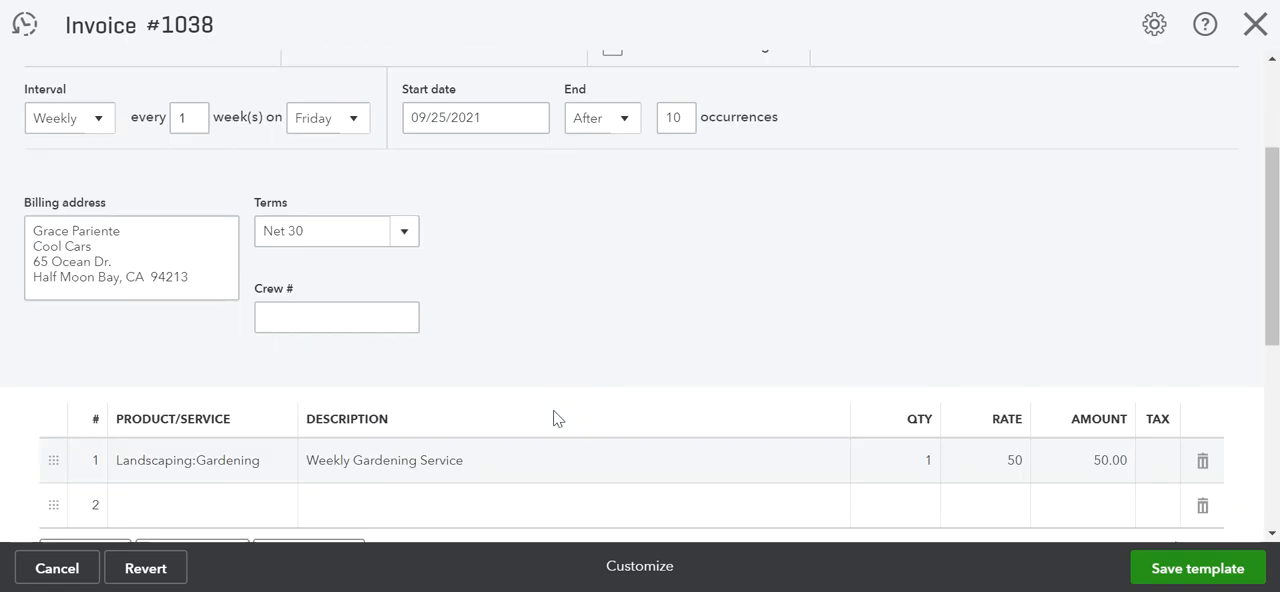
scroll(555, 419, "down", 1)
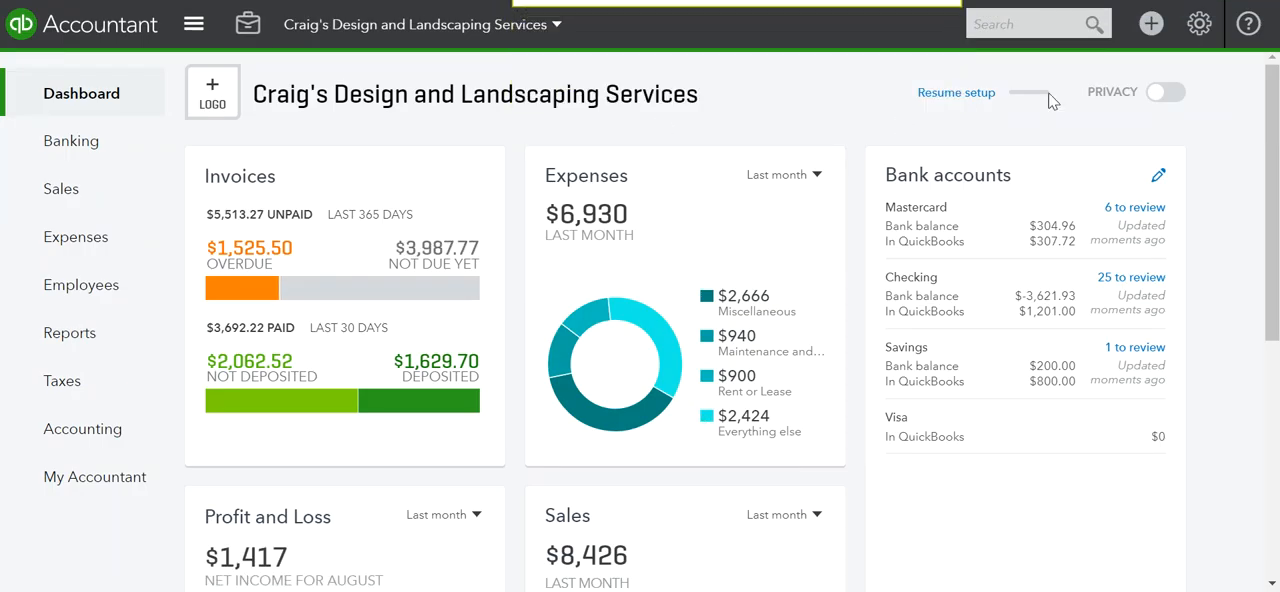
Open the Recurring Transactions list and review the Cool Cars invoice template, closing it without changes
left_click(1199, 33)
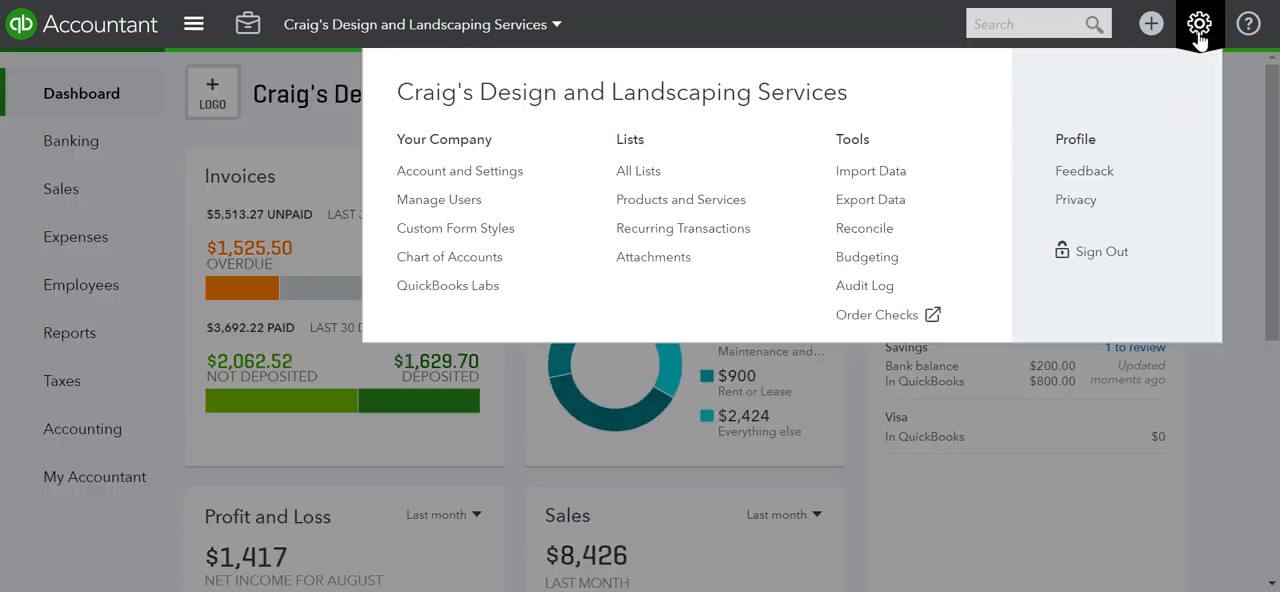
left_click(661, 233)
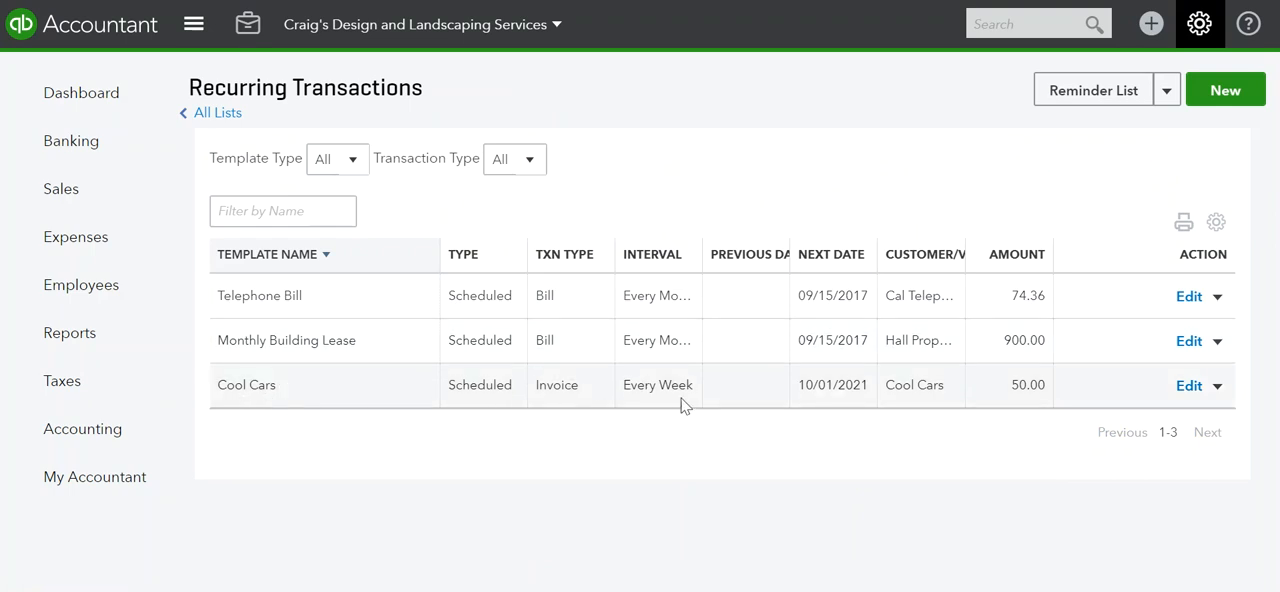
left_click(1189, 387)
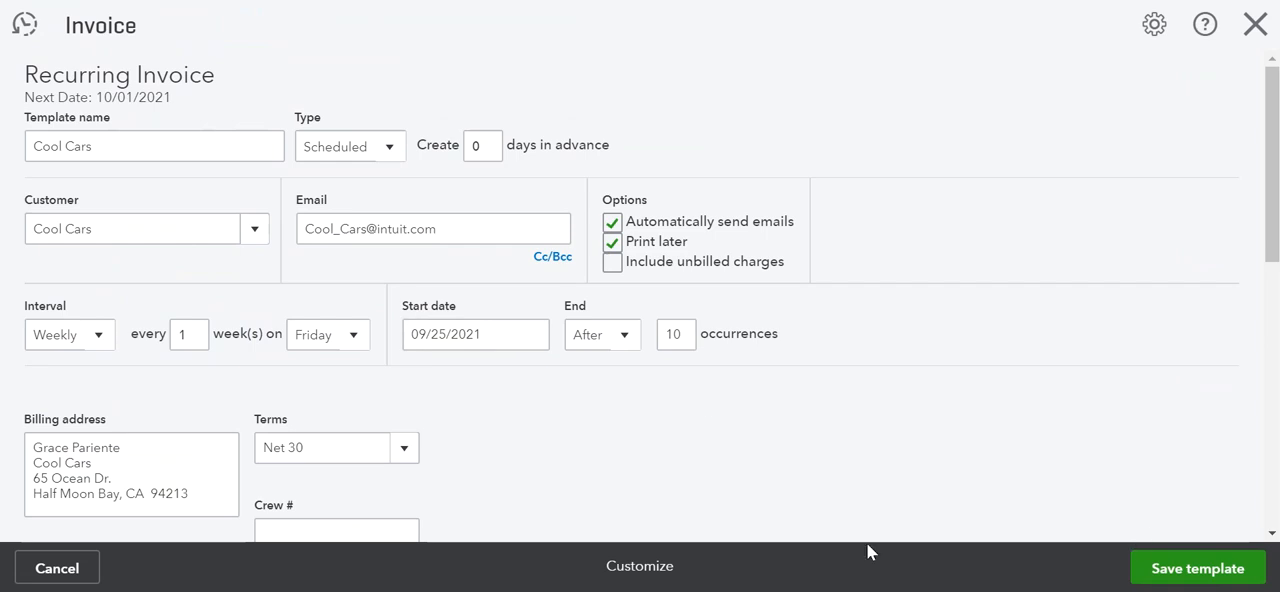
left_click(40, 569)
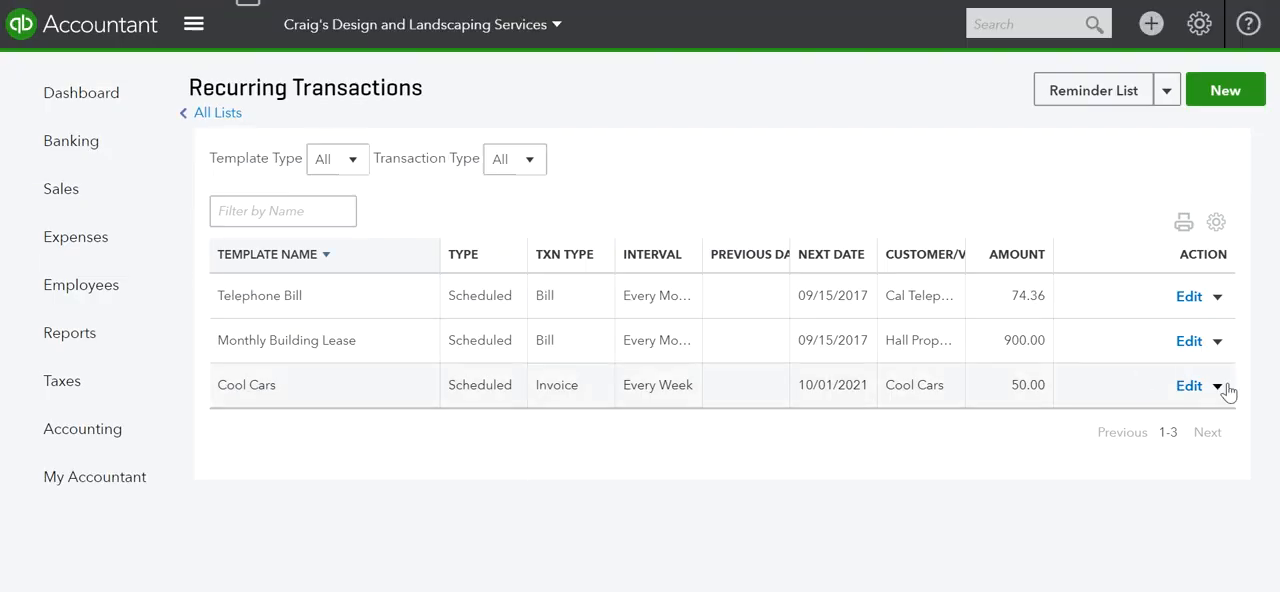
Delete the Cool Cars template from the recurring transactions
left_click(1216, 388)
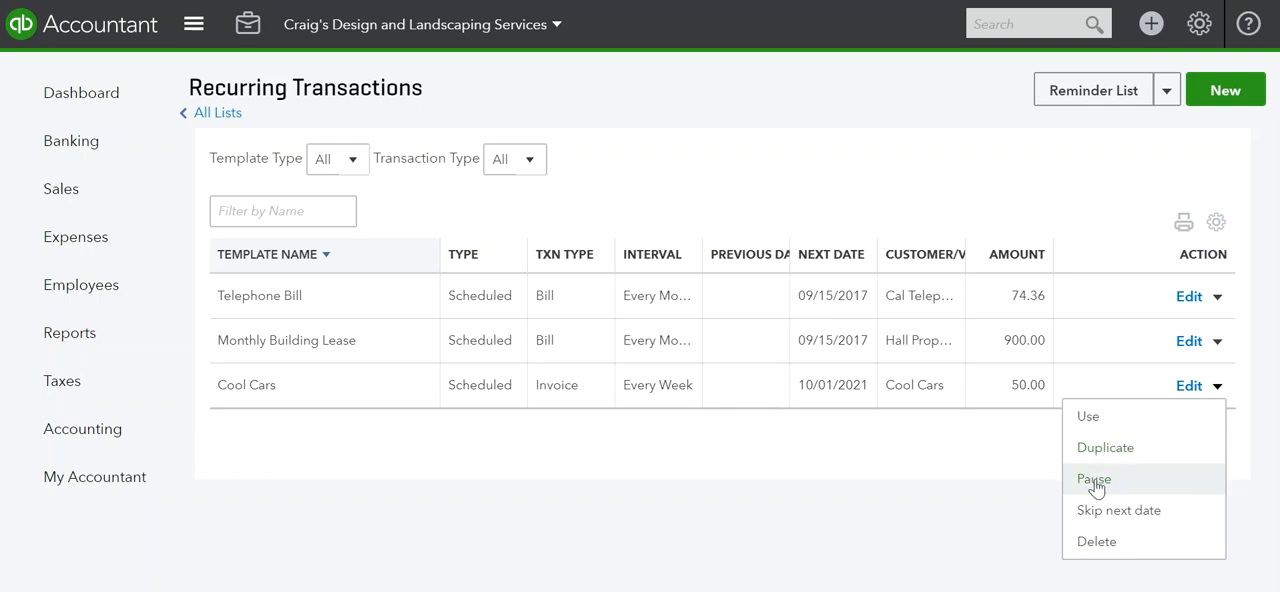
left_click(1095, 545)
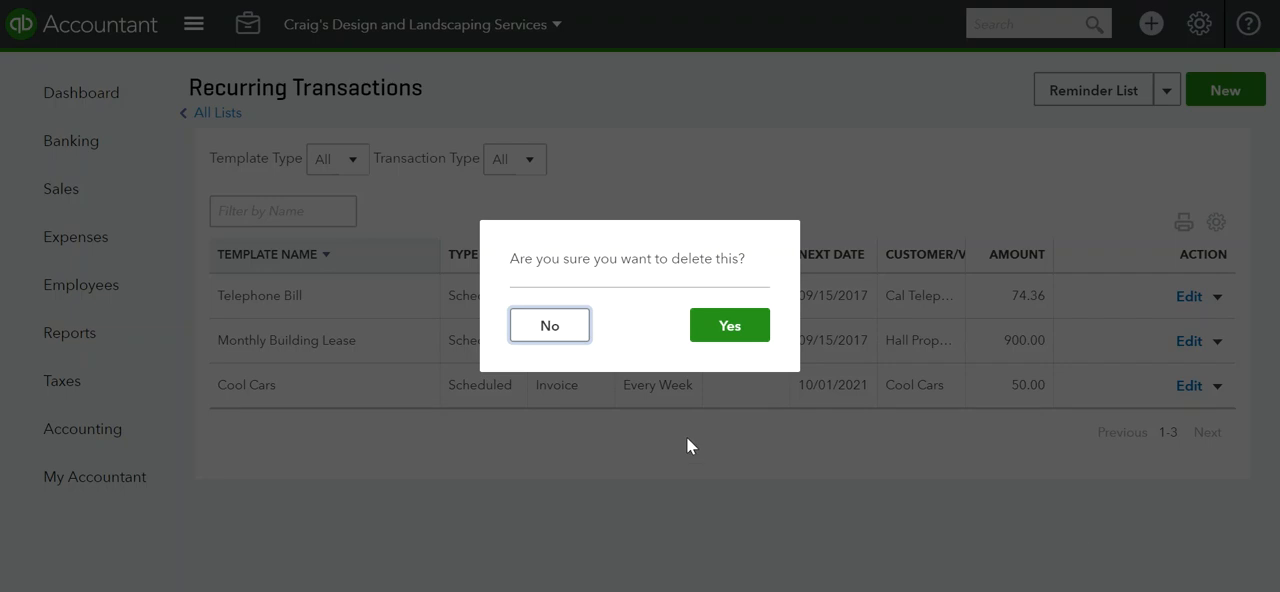
left_click(729, 326)
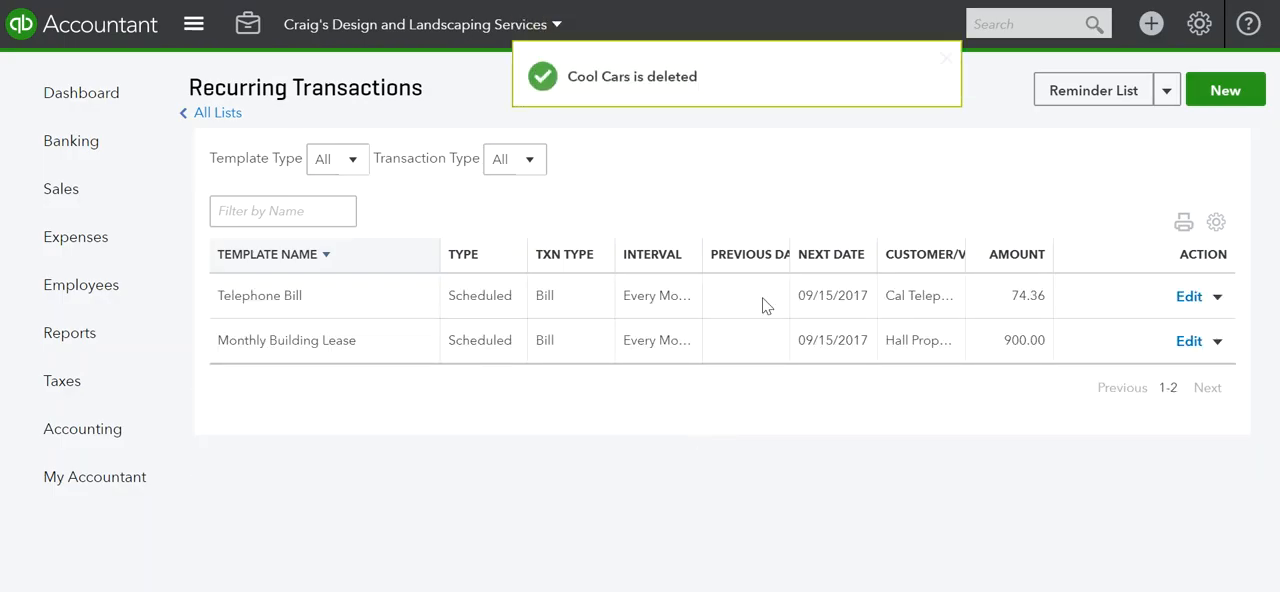